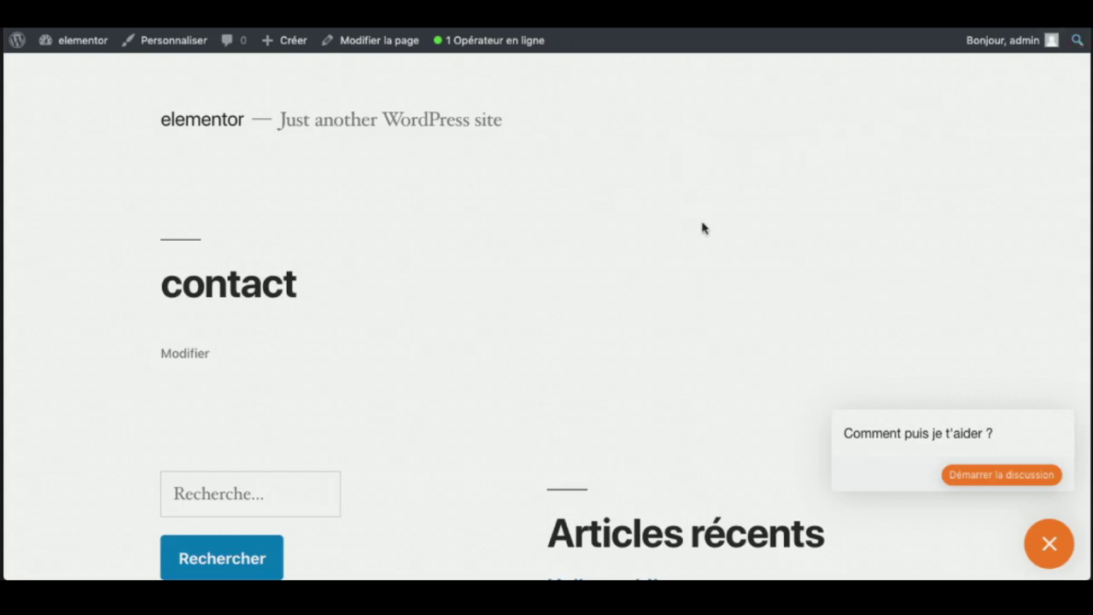
Dismiss the chat invitation on the contact page, and open and close the live chat window.
left_click(1048, 544)
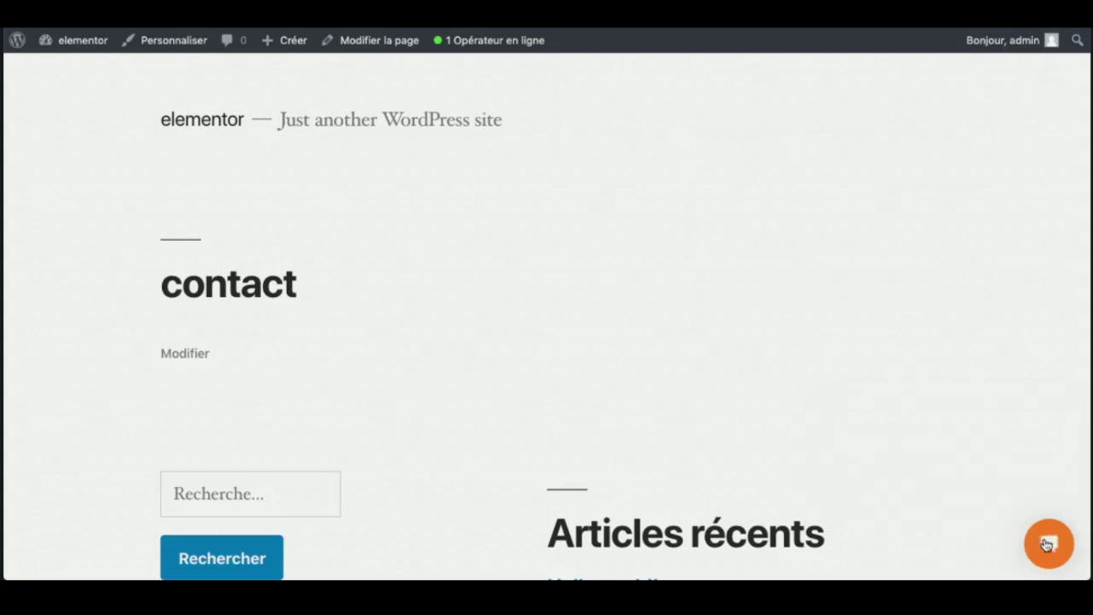
left_click(1061, 553)
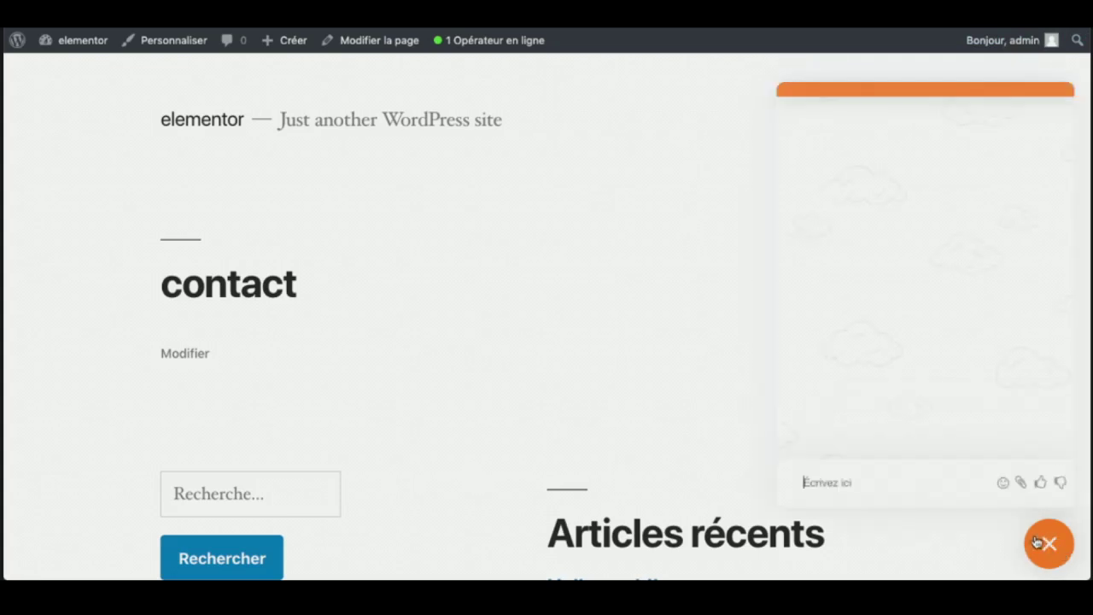
left_click(1044, 544)
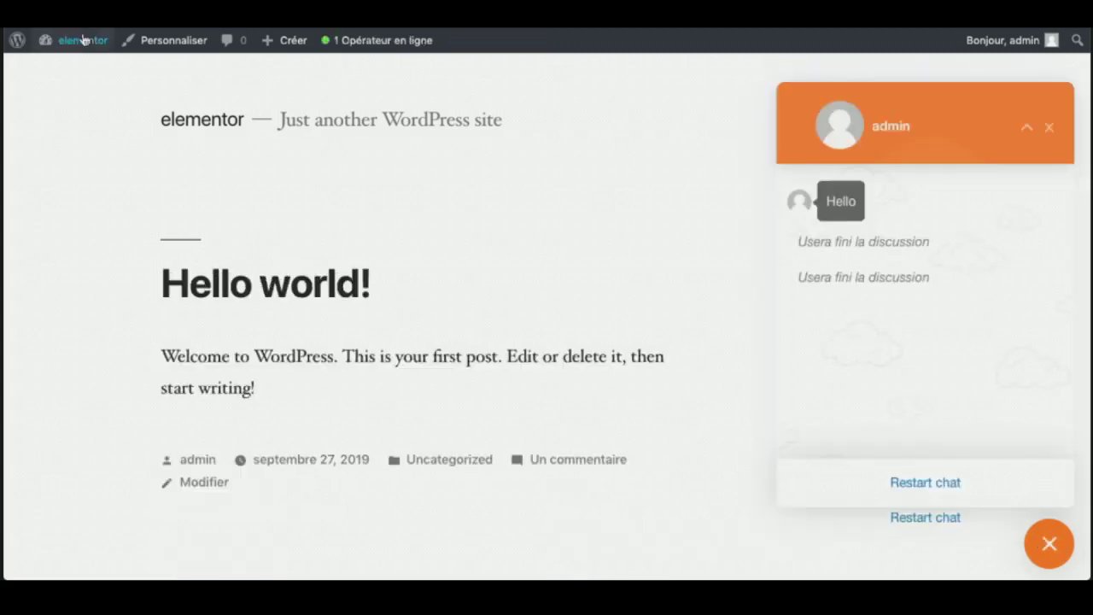
Go to the site's admin dashboard and open the settings of the live chat plugin (Discussion en temps réel).
mouse_move(74, 48)
left_click(79, 70)
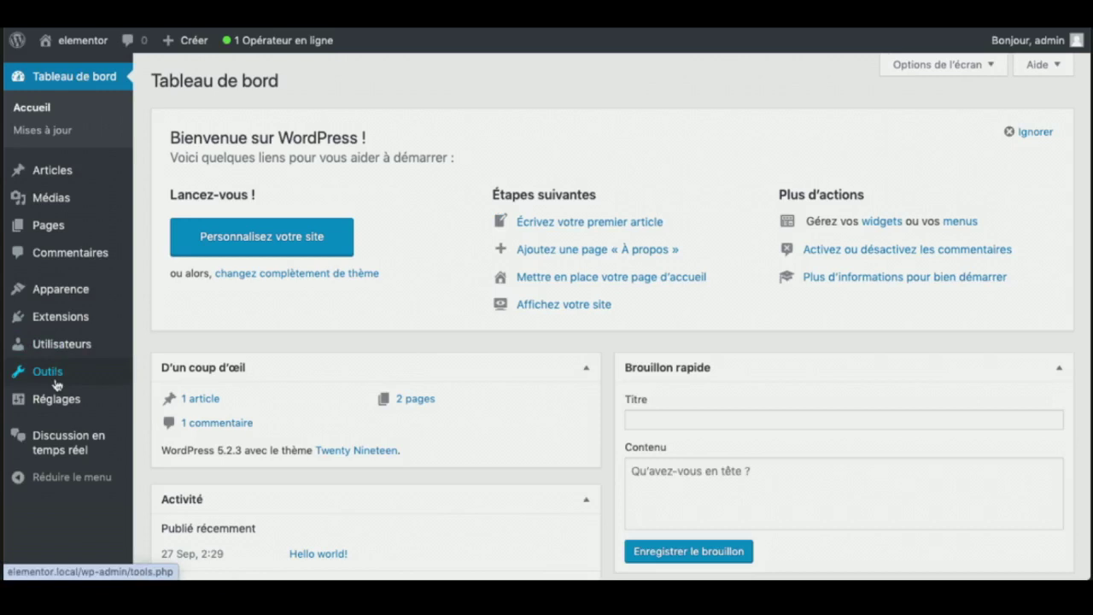
mouse_move(51, 445)
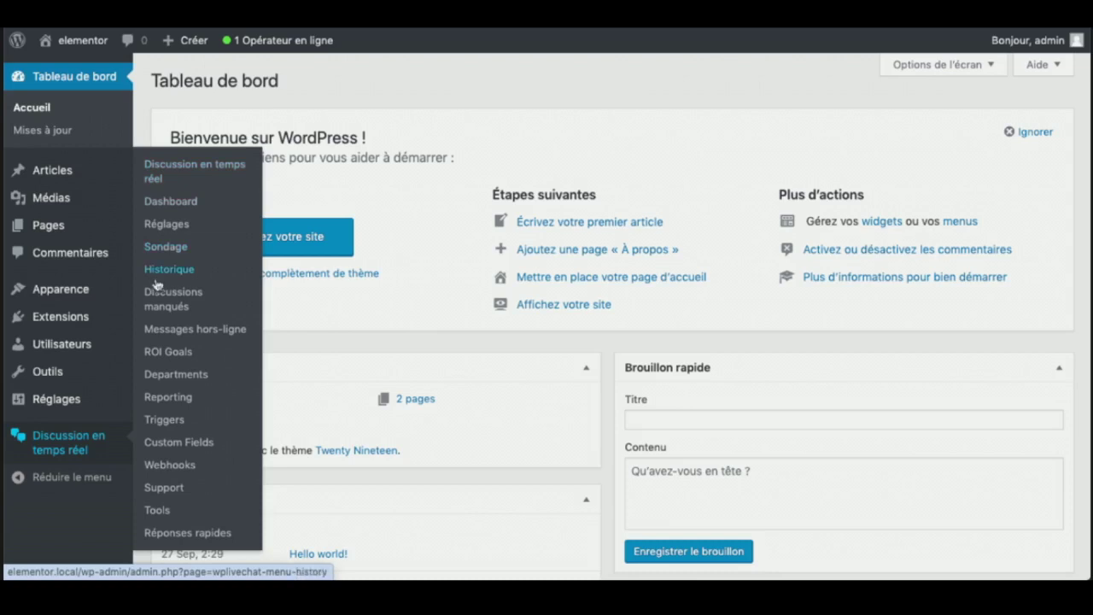
left_click(174, 231)
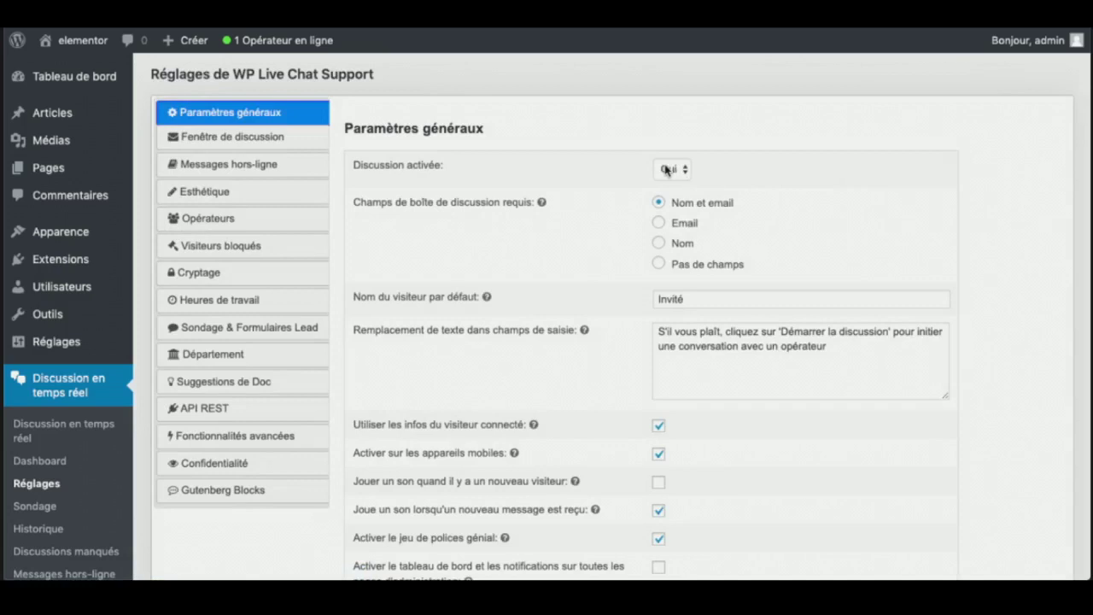
Review the general chat settings, including the activation choices, required fields, notifications and page inclusion or exclusion options.
left_click(671, 170)
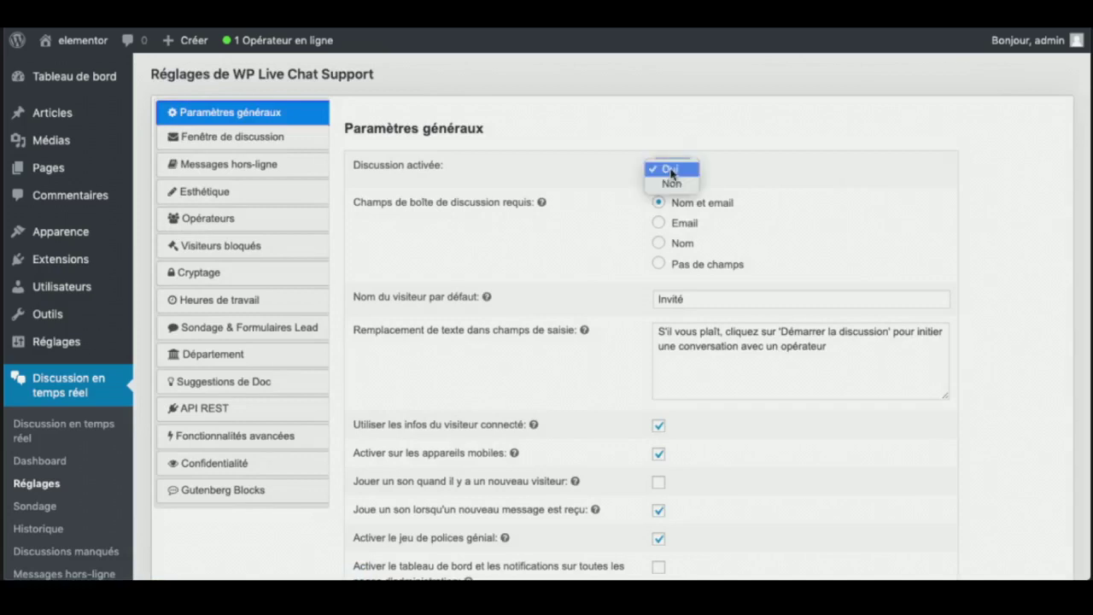
left_click(592, 197)
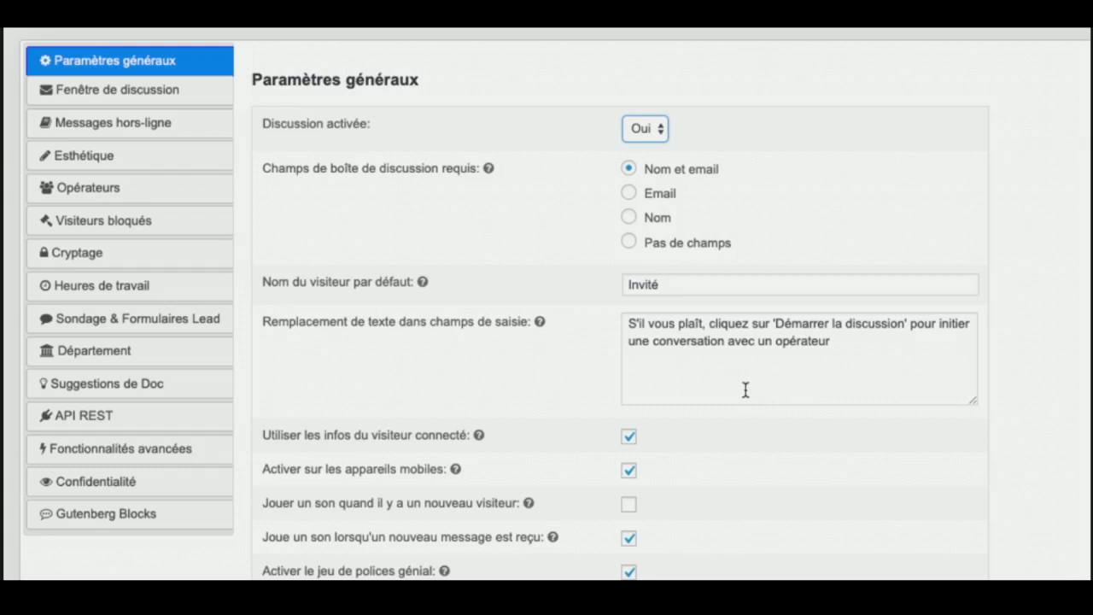
scroll(745, 391, "down", 3)
scroll(745, 394, "down", 4)
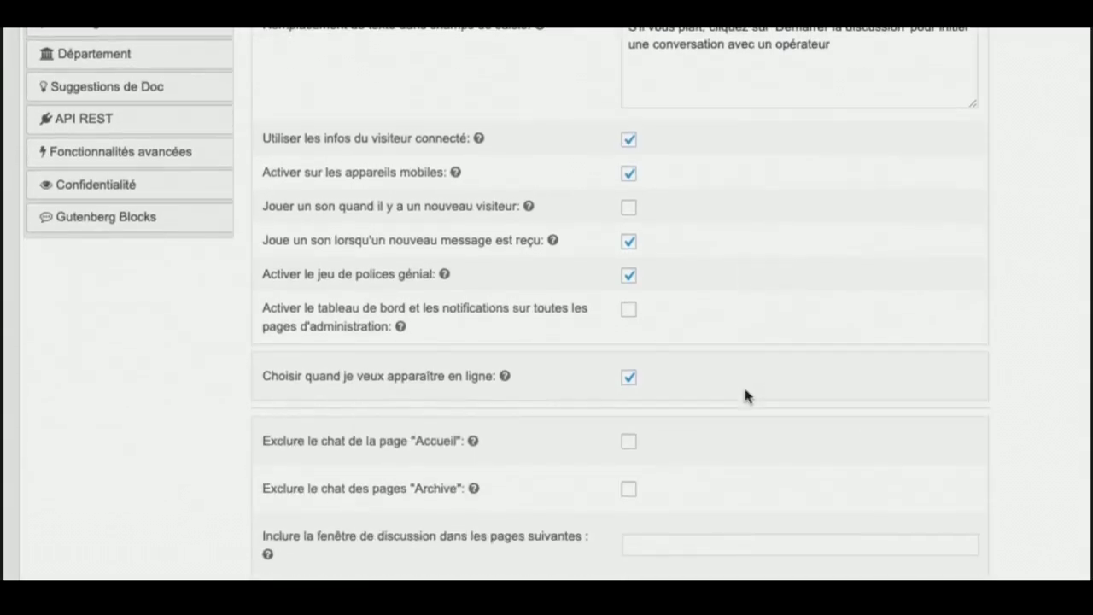
scroll(746, 395, "down", 4)
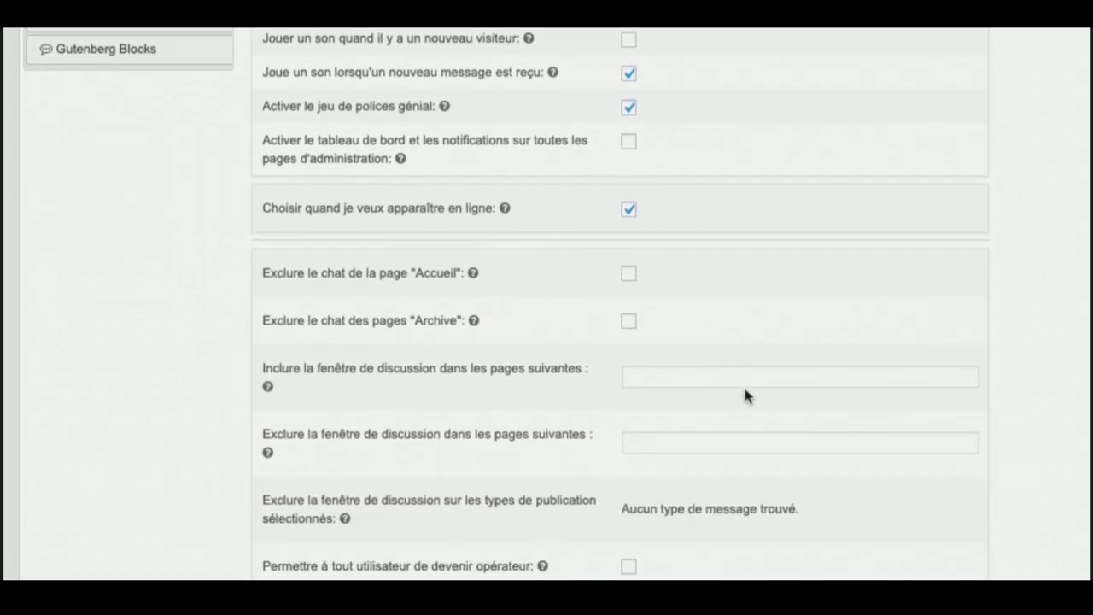
scroll(743, 394, "up", 11)
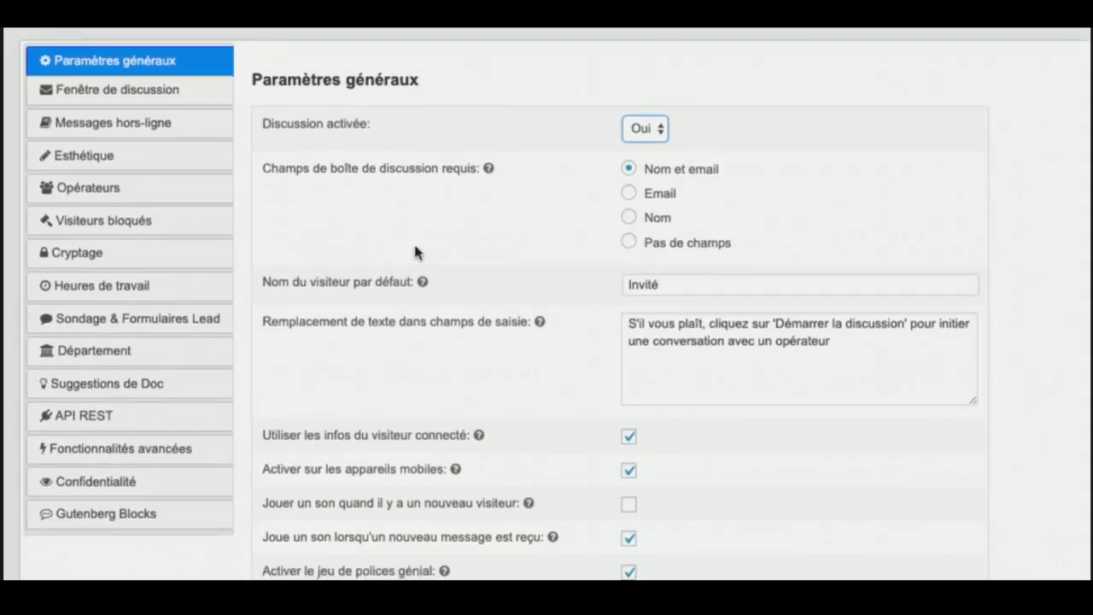
Look through the chat window and offline message settings, including the alignment choices for the chat window.
left_click(101, 94)
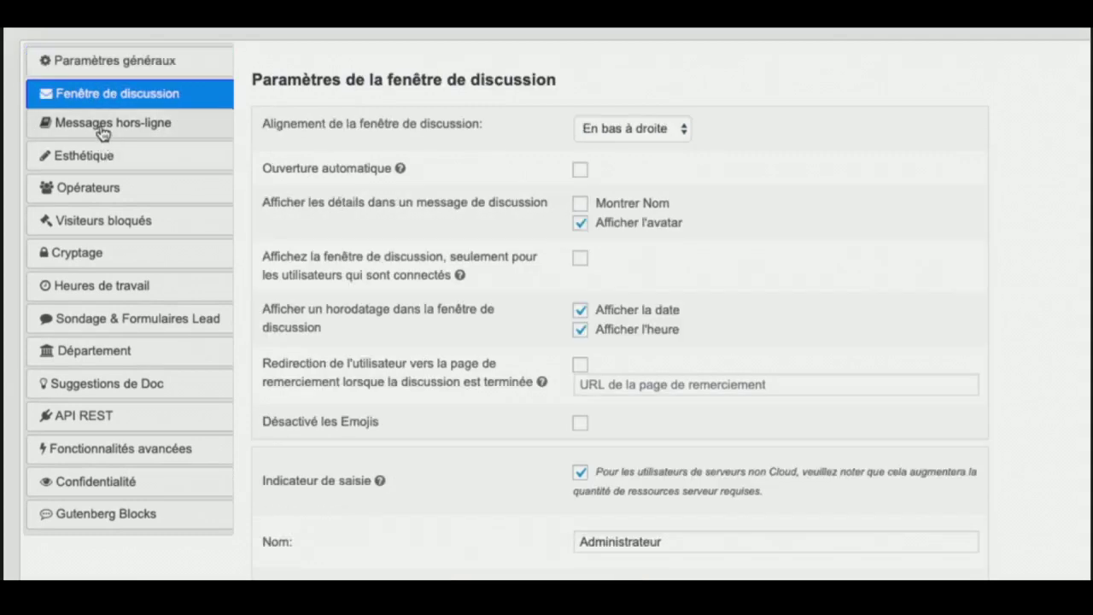
left_click(100, 126)
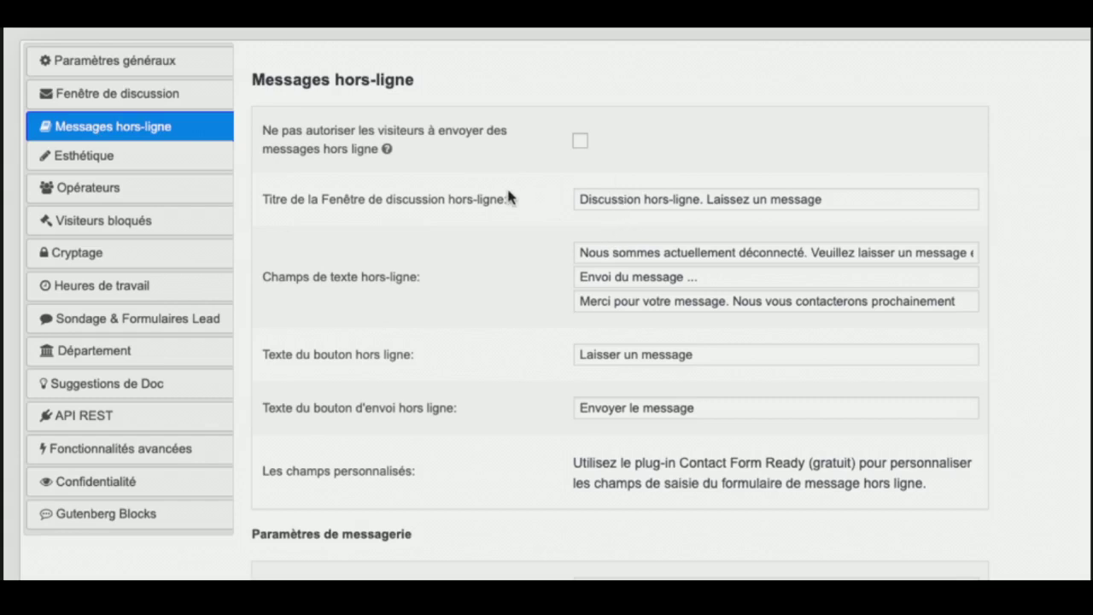
left_click(182, 95)
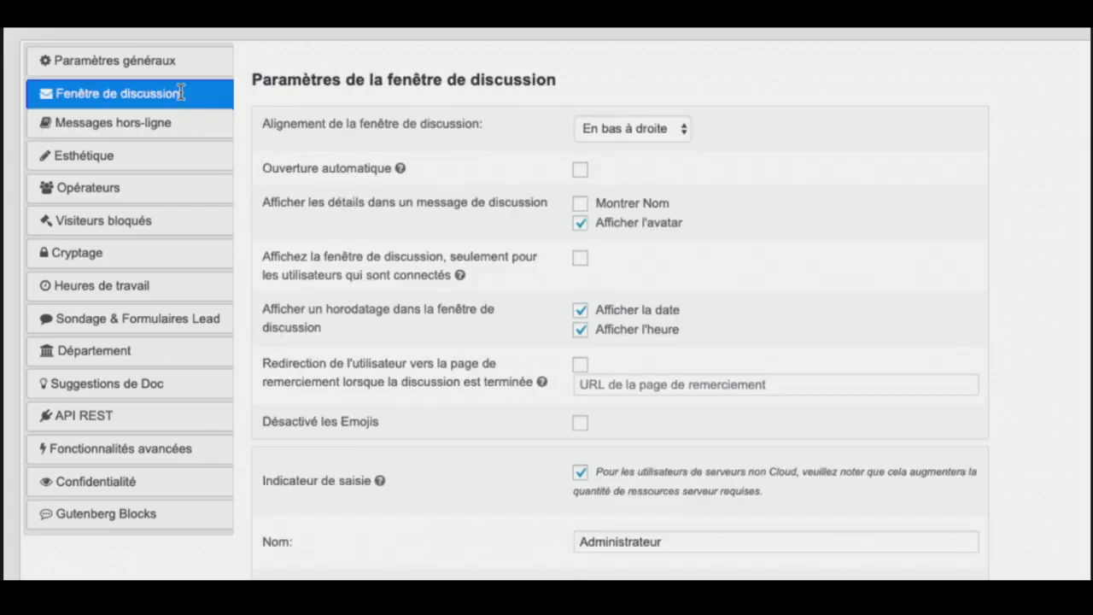
left_click(670, 134)
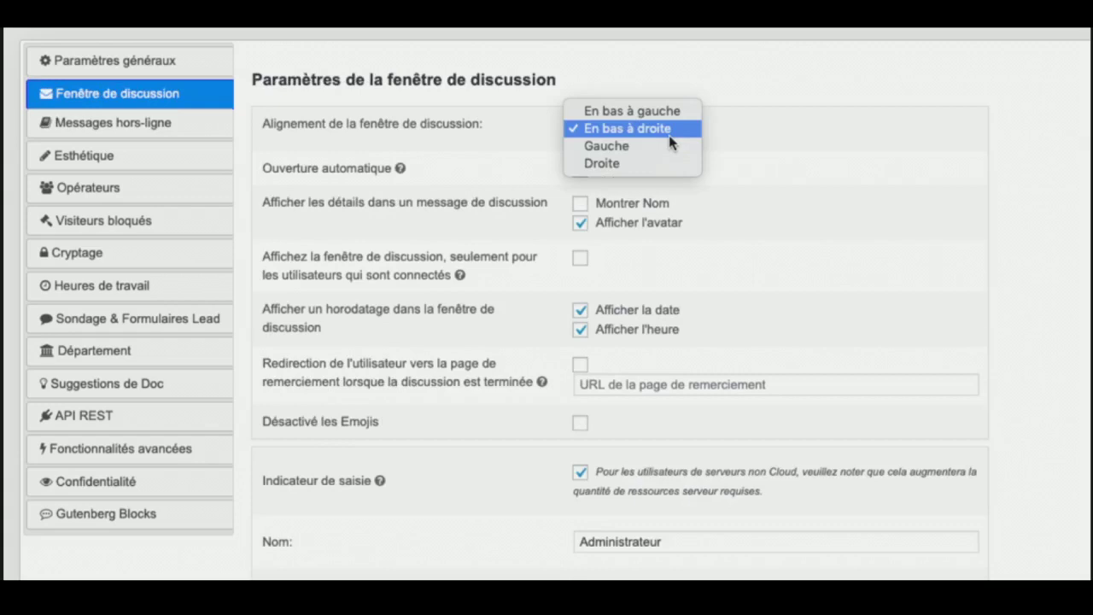
left_click(856, 164)
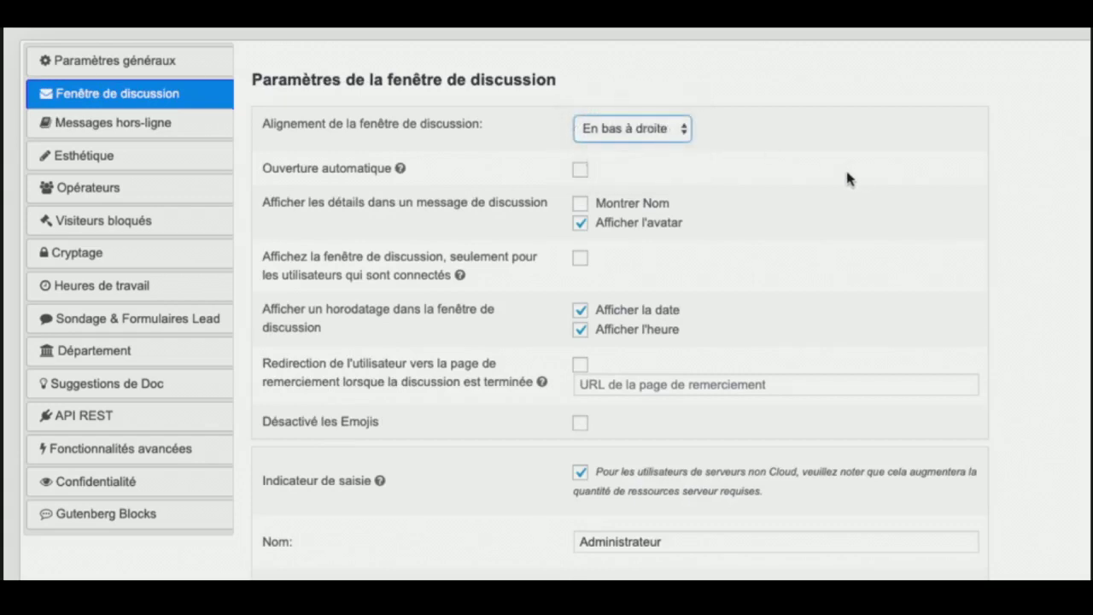
Enable Montrer Nom for the details displayed in chat messages.
left_click(598, 207)
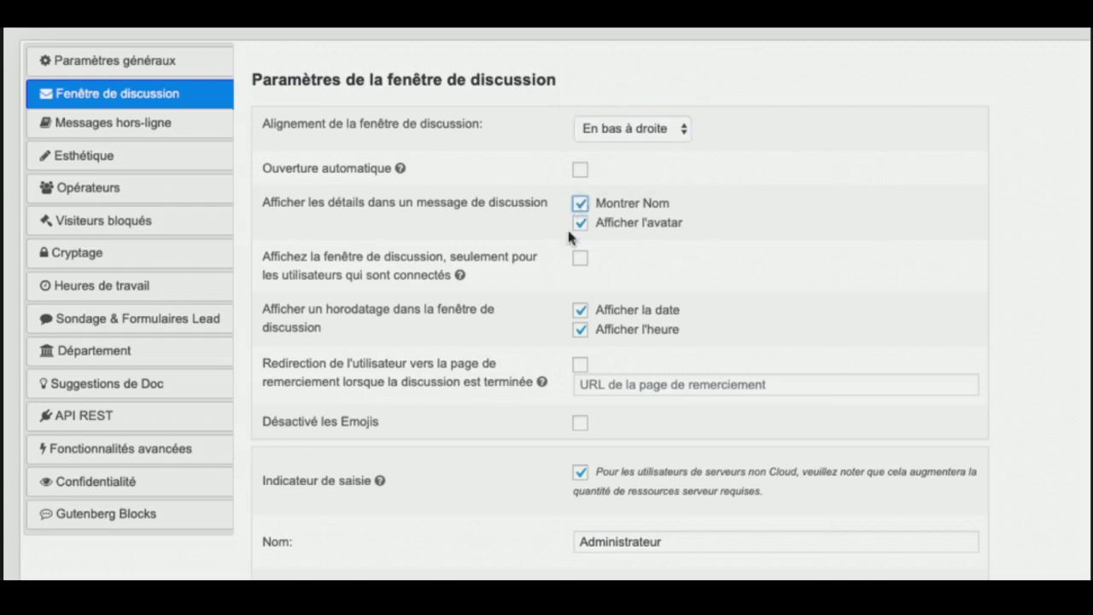
scroll(572, 253, "down", 1)
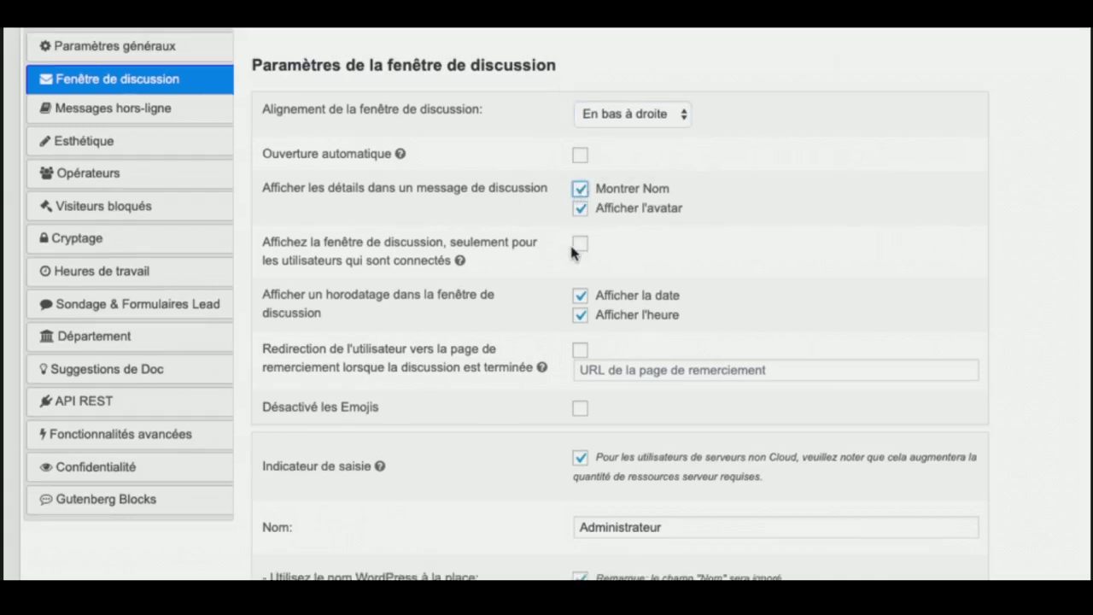
scroll(574, 253, "down", 1)
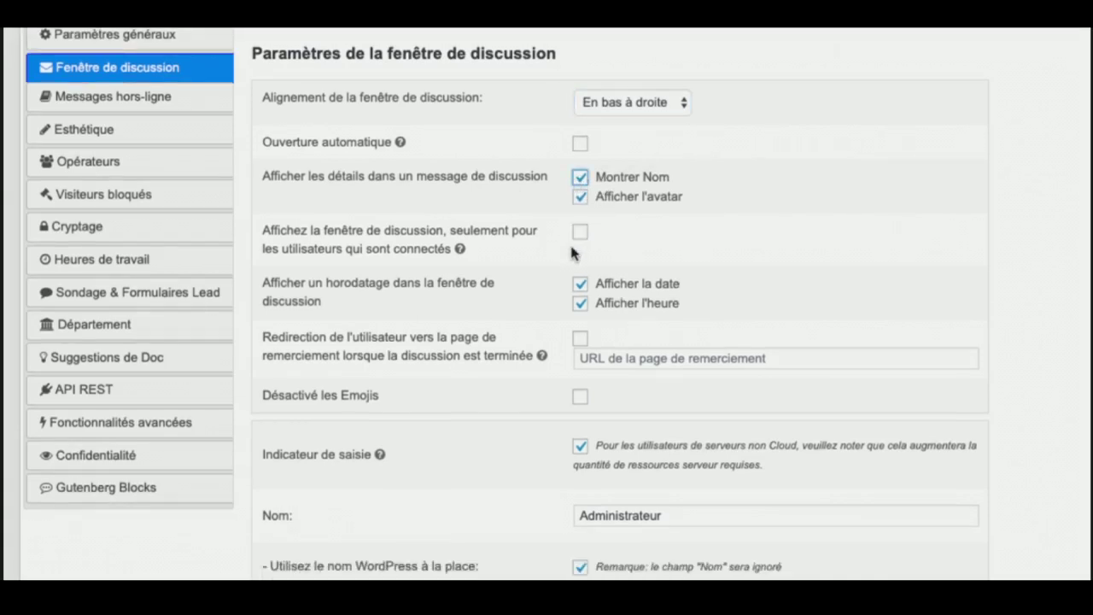
scroll(570, 242, "up", 2)
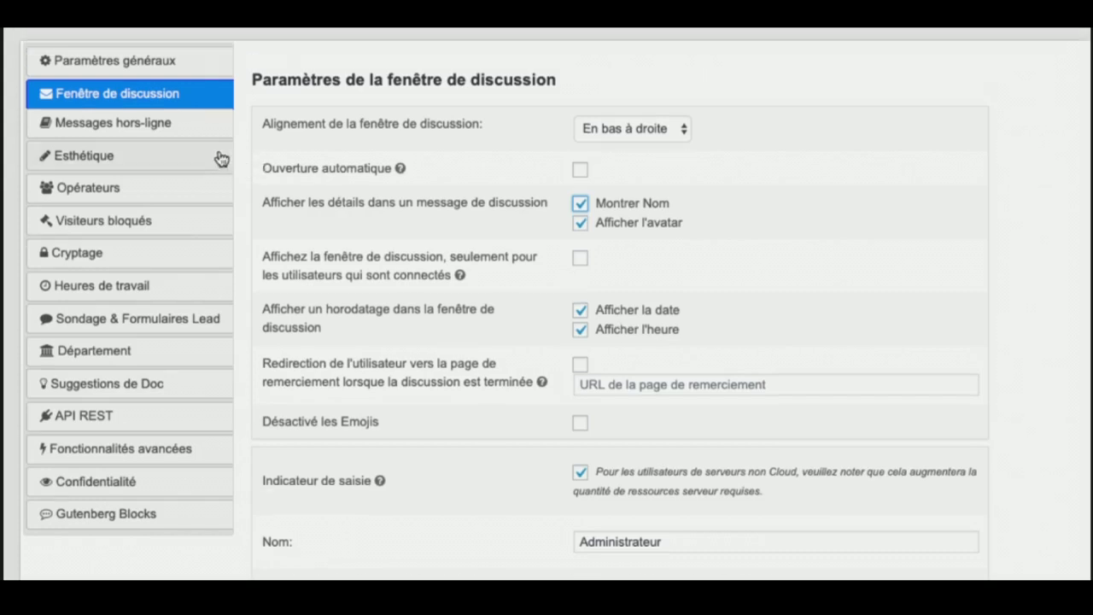
View the operators settings and start deleting the "Page contact" trigger from the chat triggers list.
left_click(158, 195)
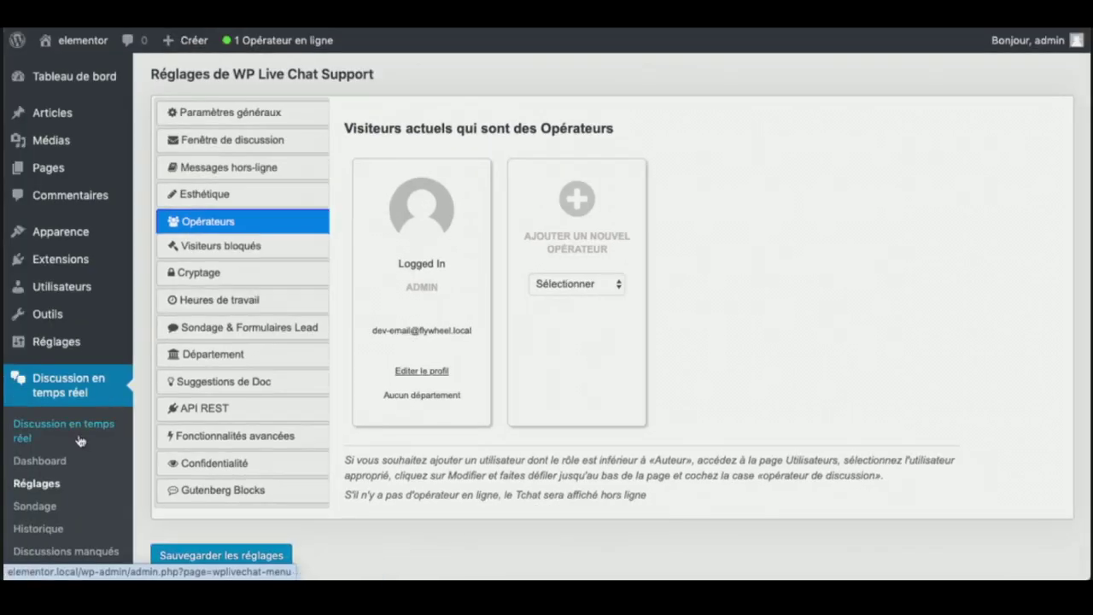
scroll(79, 440, "down", 5)
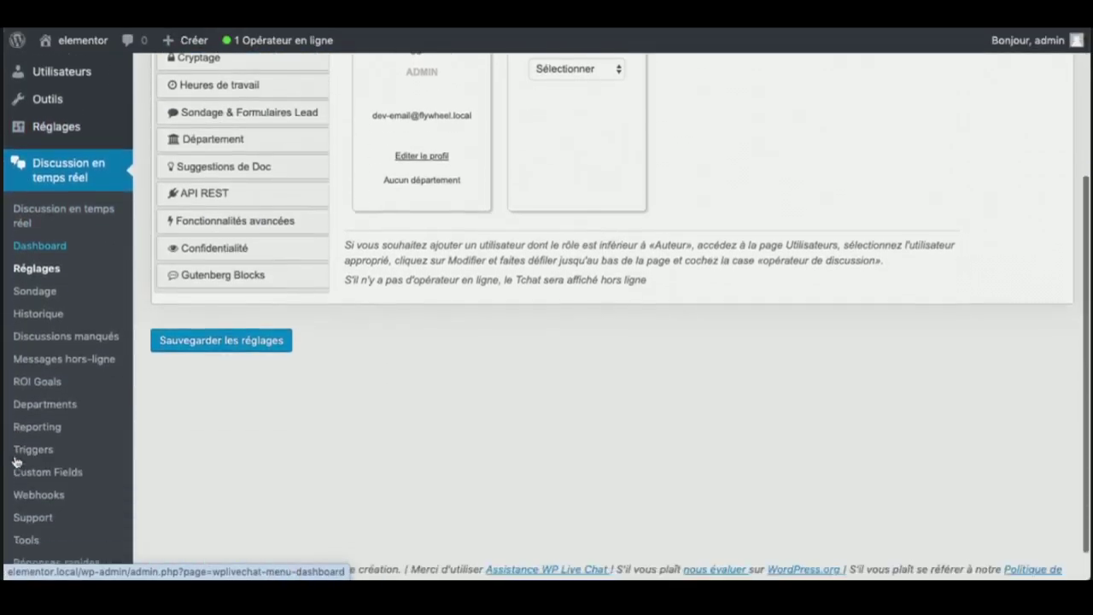
scroll(14, 461, "down", 1)
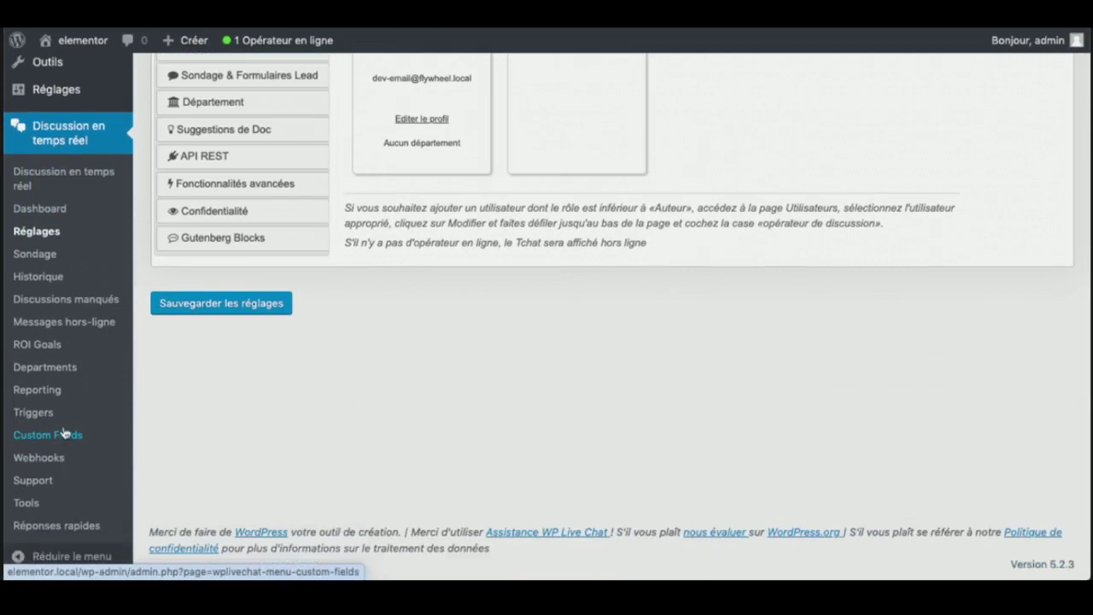
left_click(32, 416)
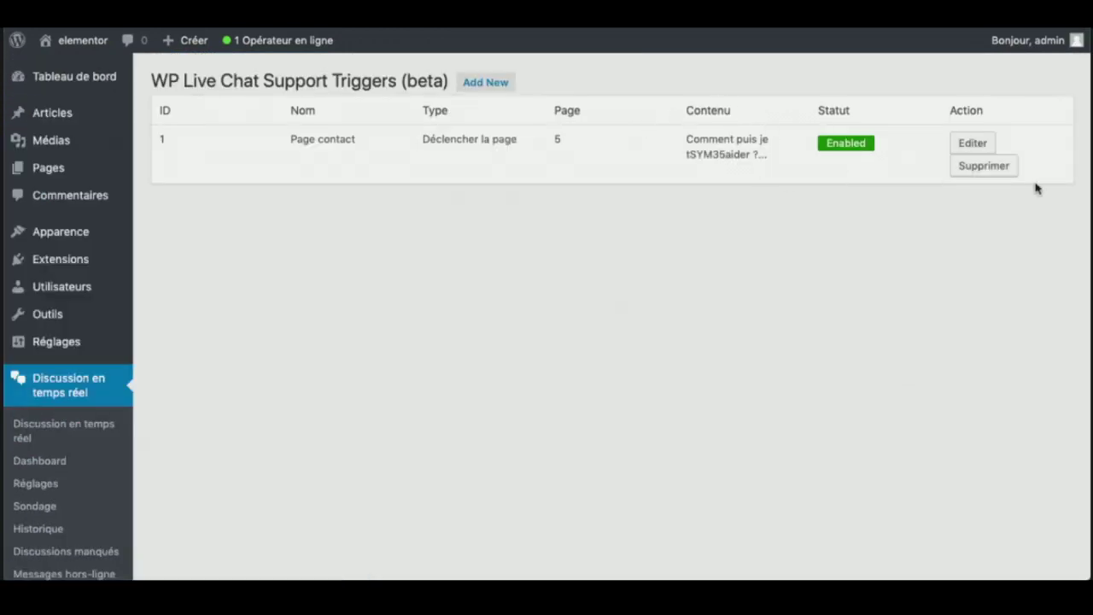
left_click(984, 167)
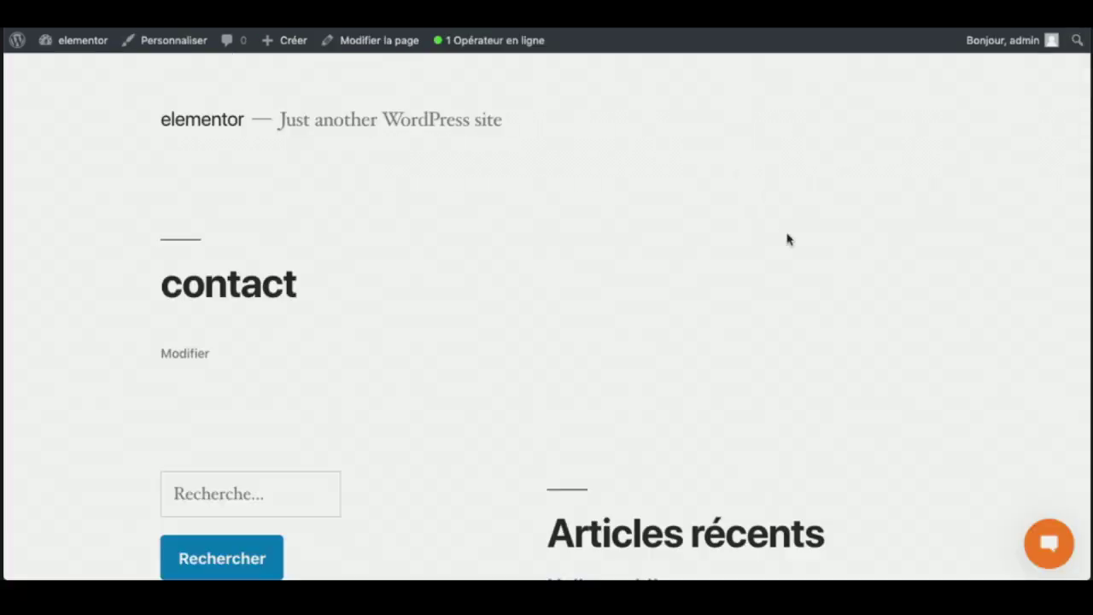
Send the message "Hello" as a visitor through the live chat window on the contact page.
left_click(1052, 555)
type("He")
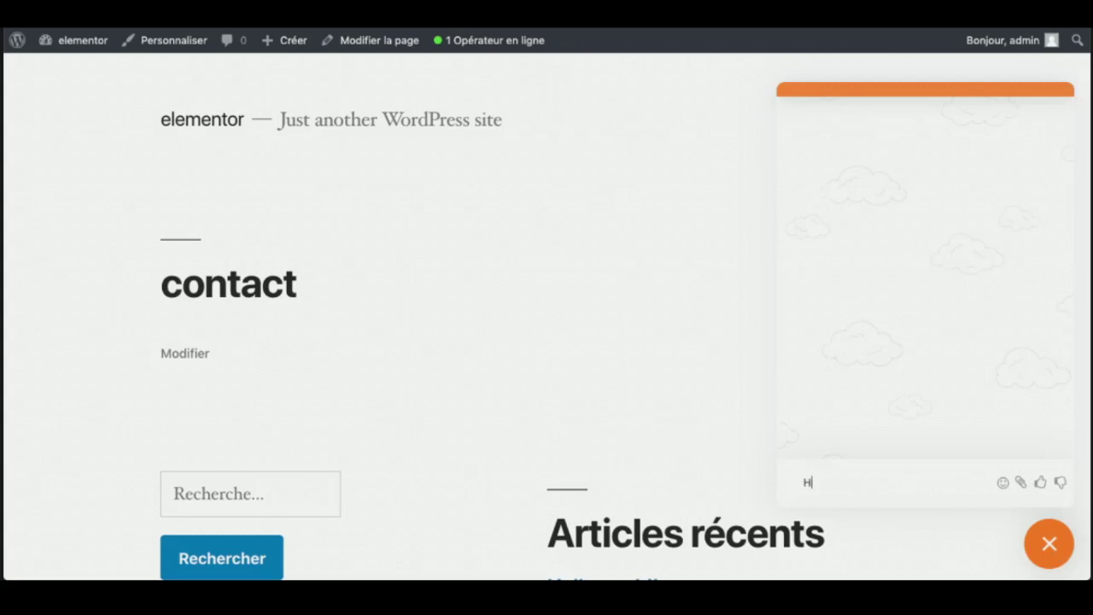
type("llo")
key("Return")
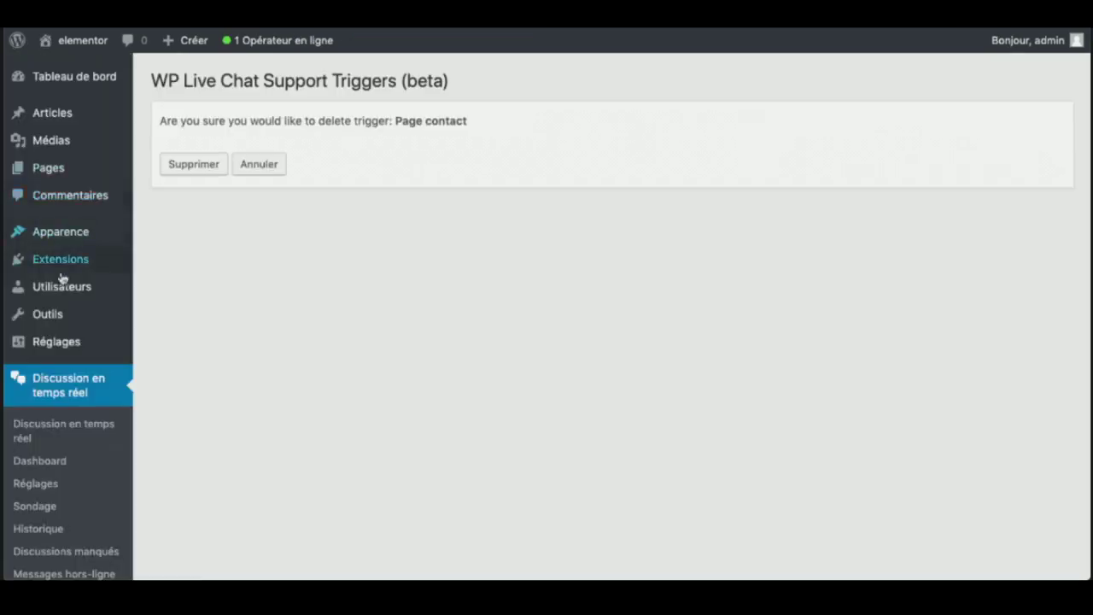
Accept the guest's chat in the live chat console and reply with "coucou".
left_click(48, 434)
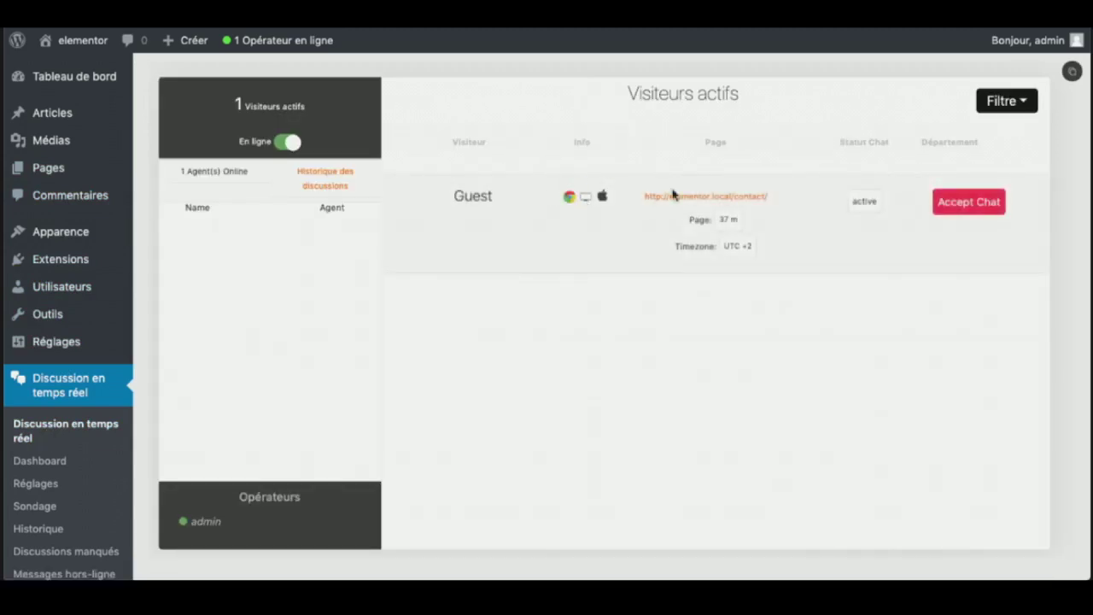
left_click(985, 207)
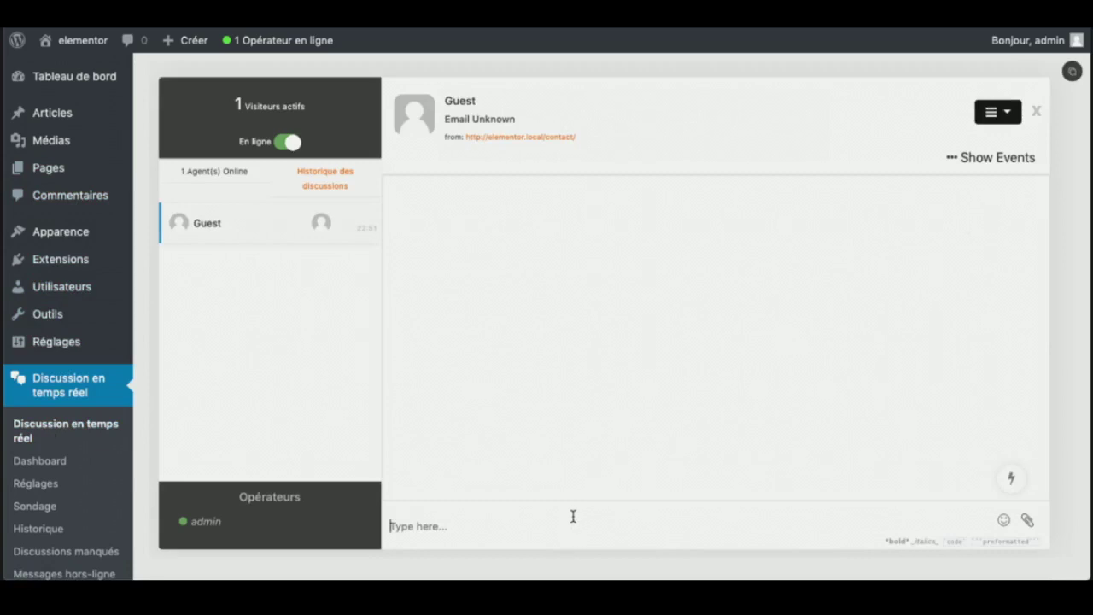
type("coucou")
key("Return")
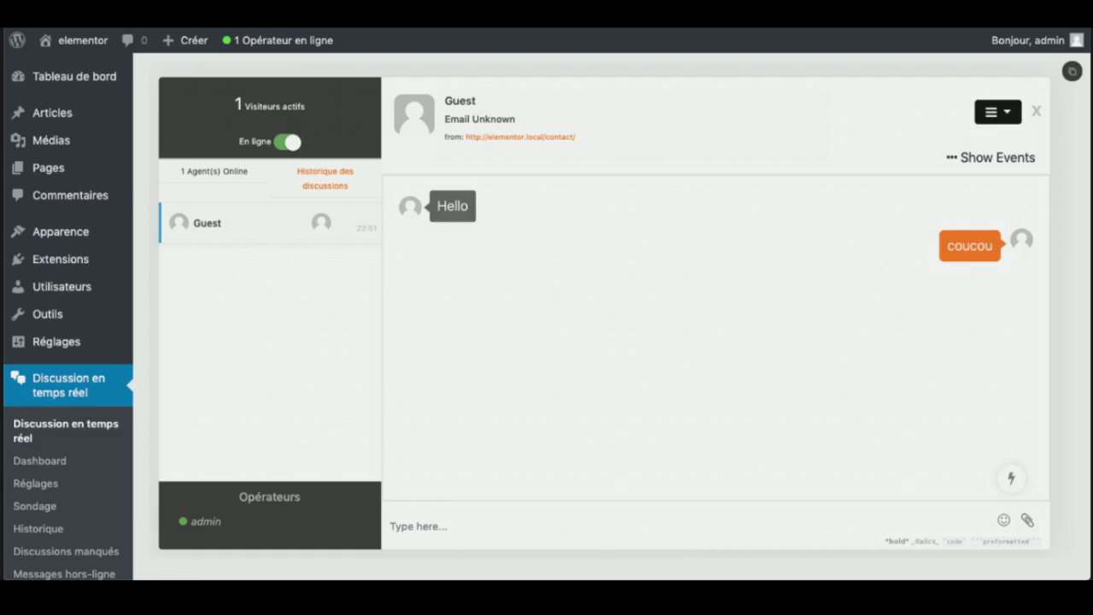
Switch the operator status to offline and back to online.
left_click(291, 143)
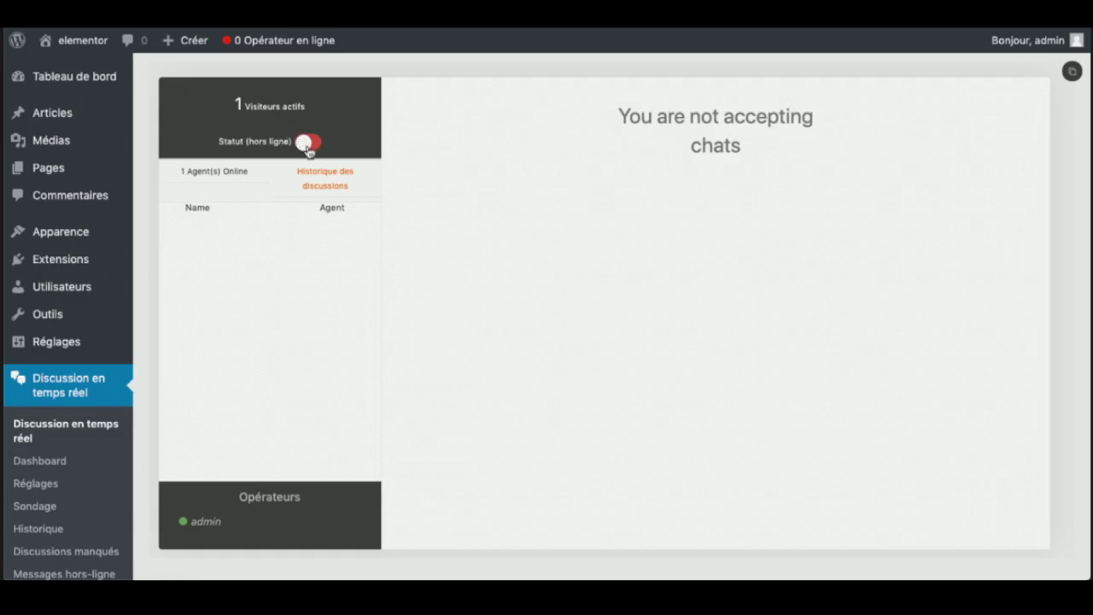
left_click(309, 145)
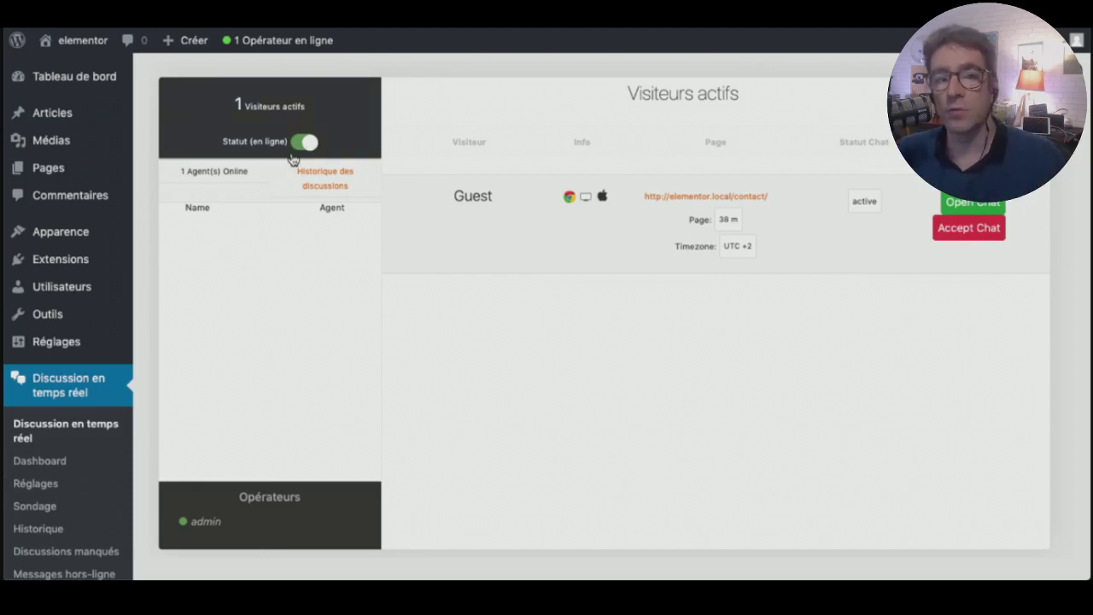
Open the list of WP Live Chat Support triggers.
scroll(77, 507, "down", 3)
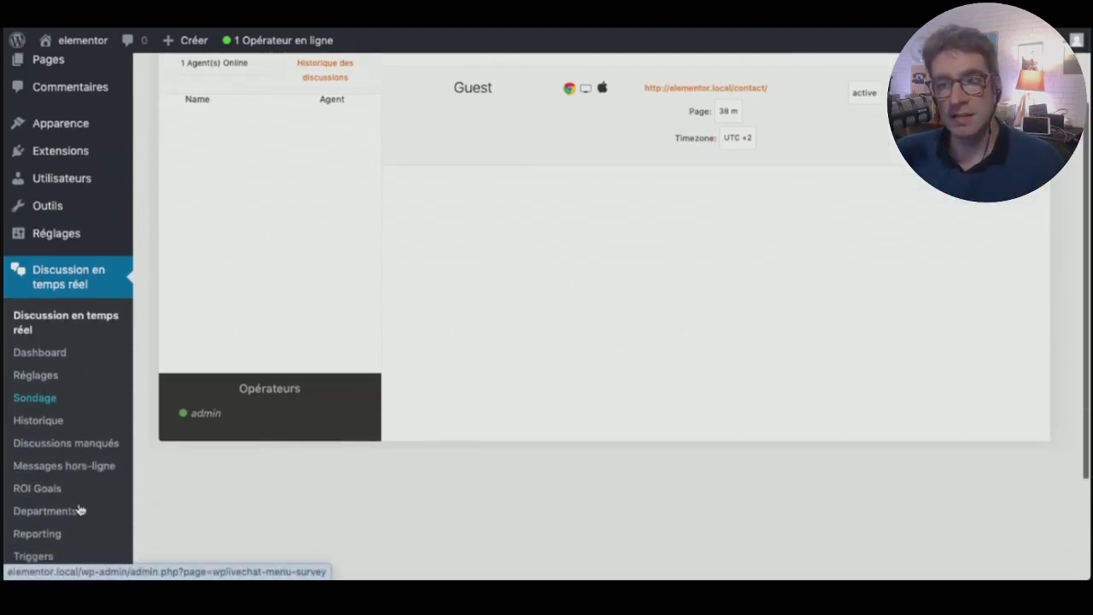
scroll(80, 510, "down", 4)
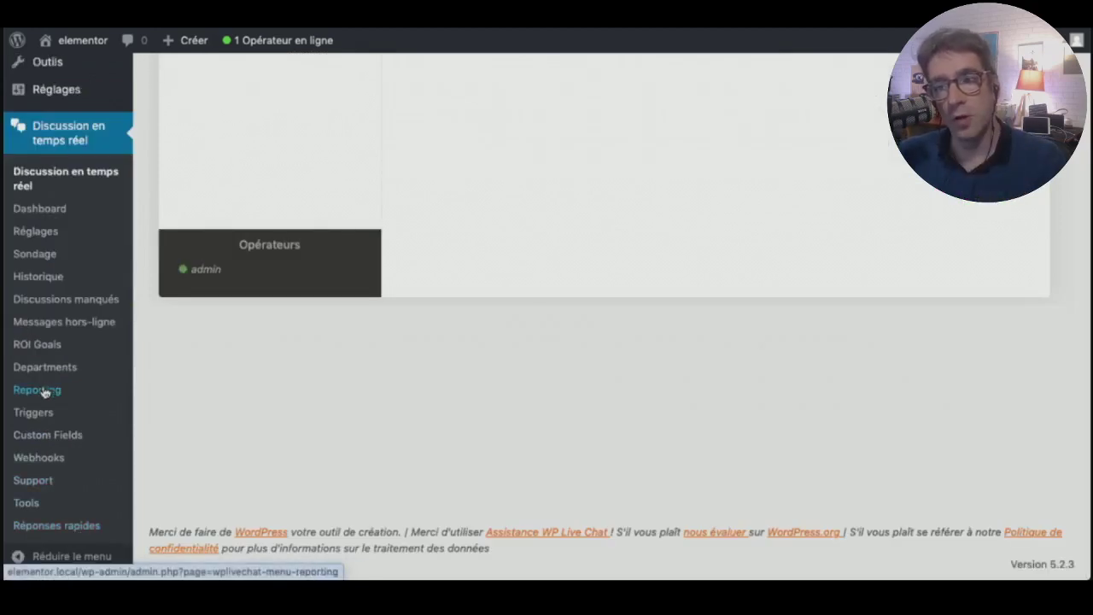
left_click(36, 419)
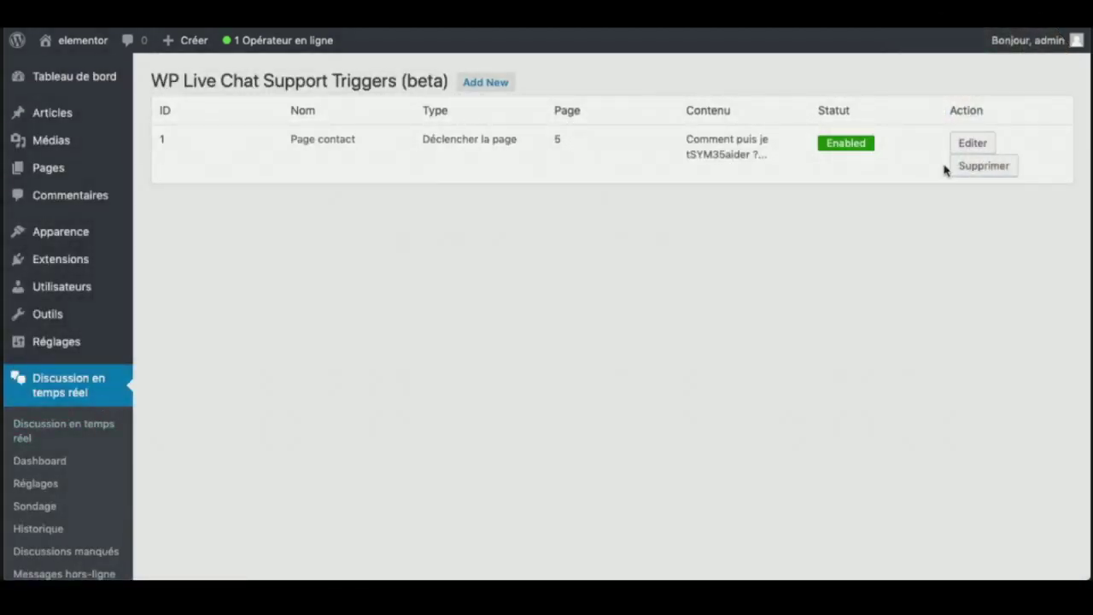
Delete the "Page contact" trigger from the triggers list.
left_click(976, 166)
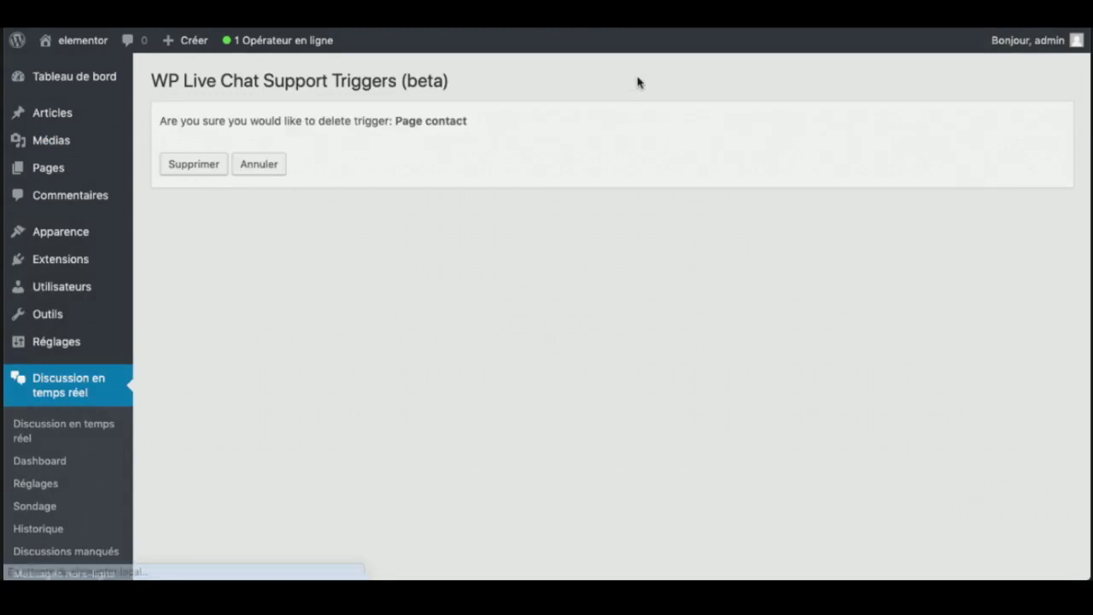
left_click(199, 165)
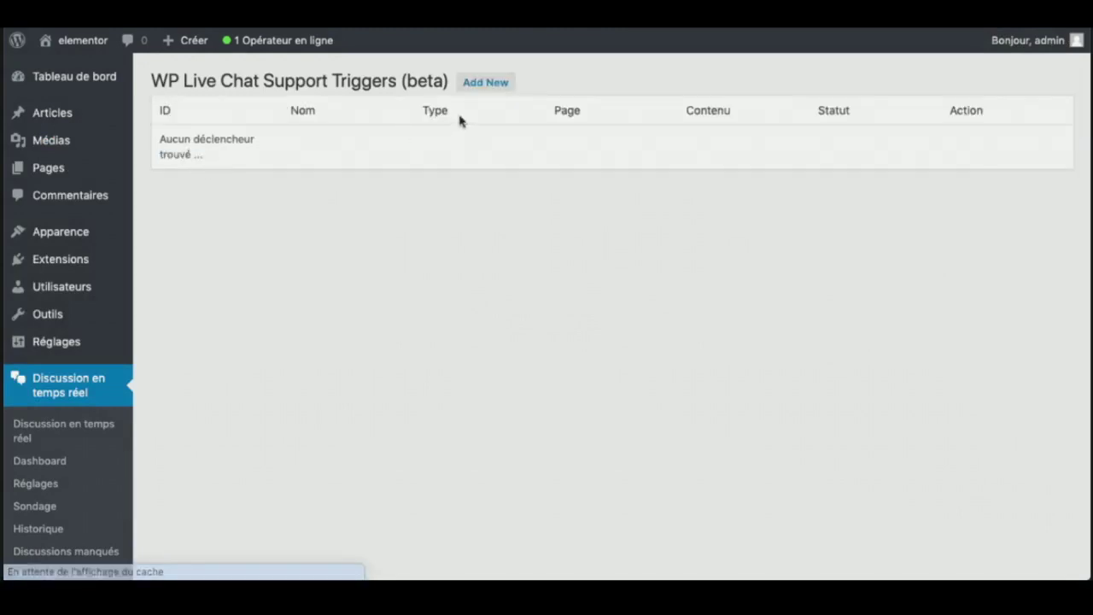
Start a new chat trigger and name it "Prise de contact".
left_click(494, 85)
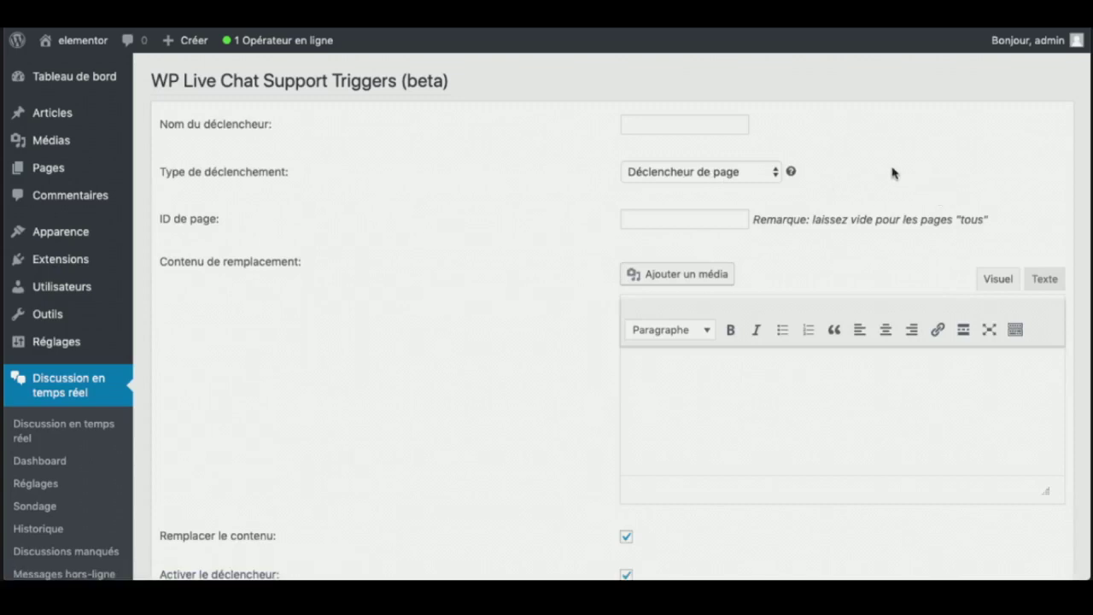
left_click(726, 128)
type("Pris")
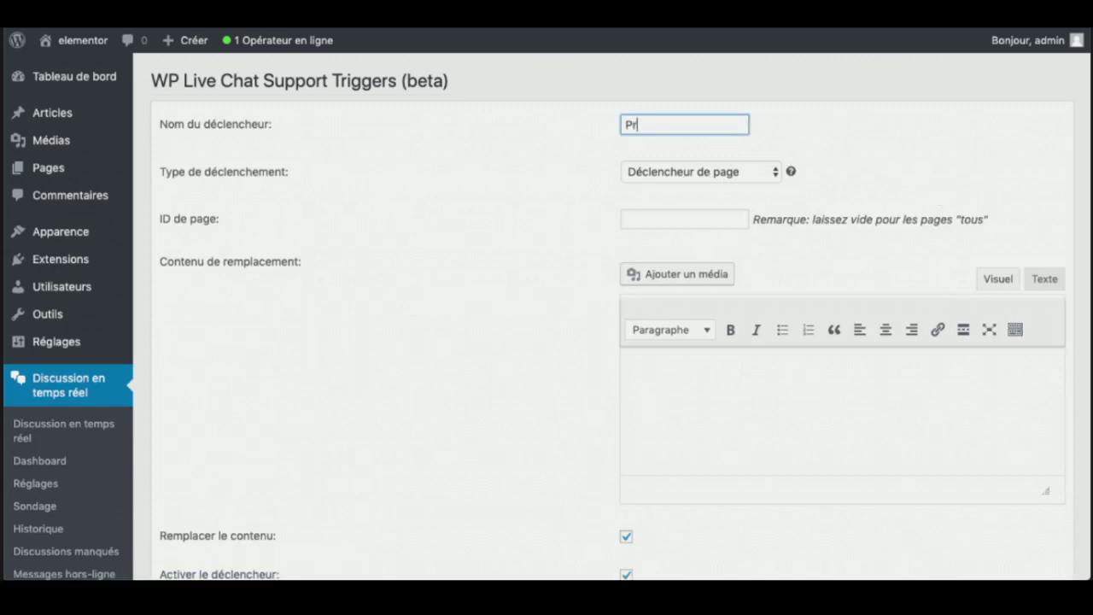
type("e de coin")
key("BackSpace")
key("BackSpace")
type("ntact")
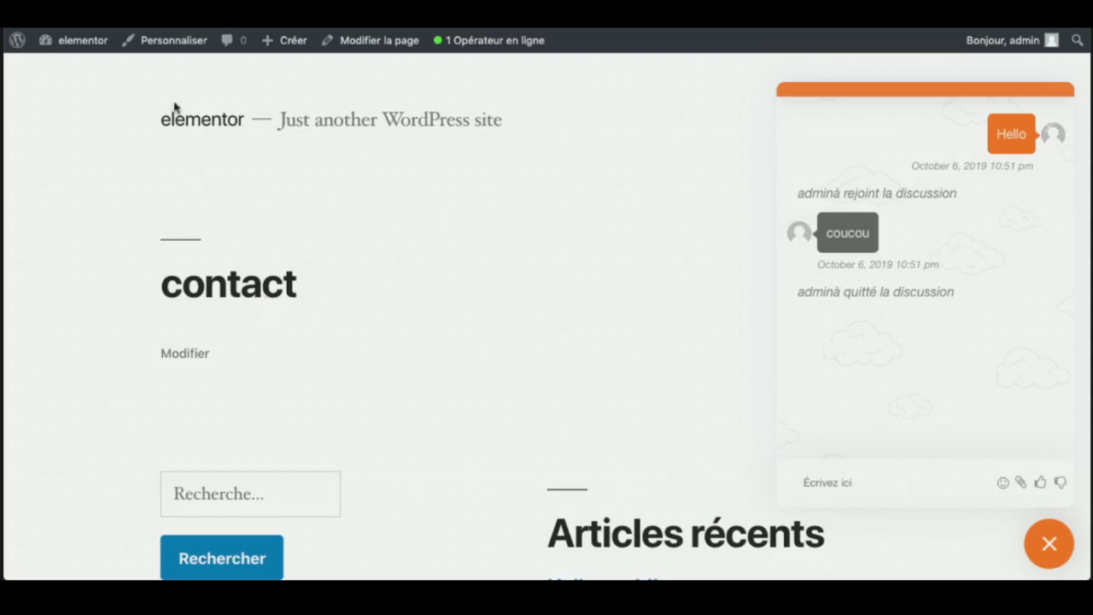
Go from the contact page to the WordPress dashboard and open the list of all pages.
mouse_move(86, 41)
left_click(92, 77)
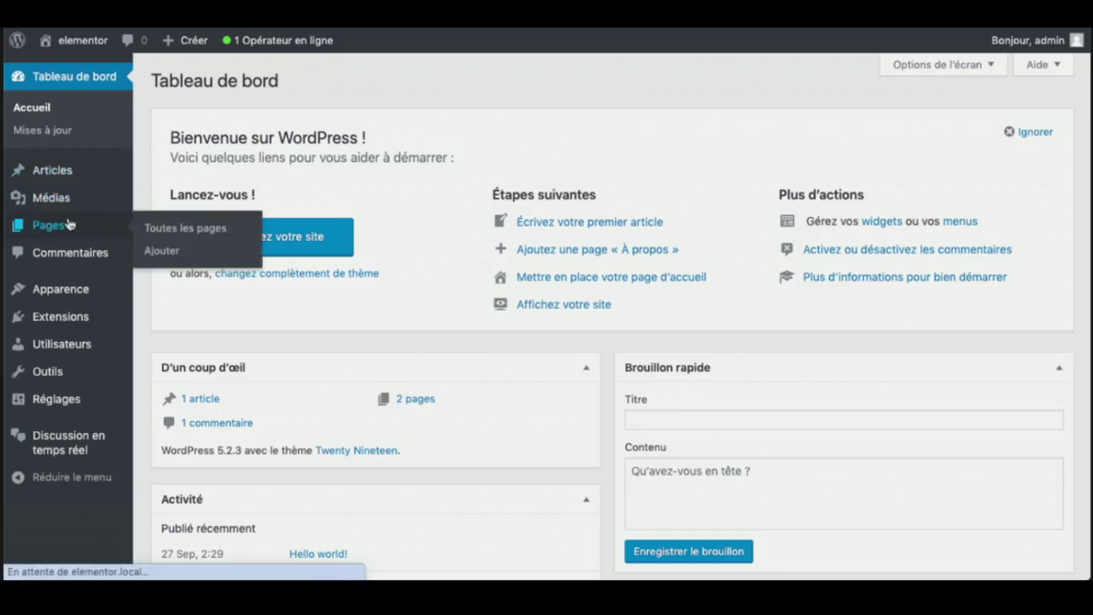
left_click(117, 224)
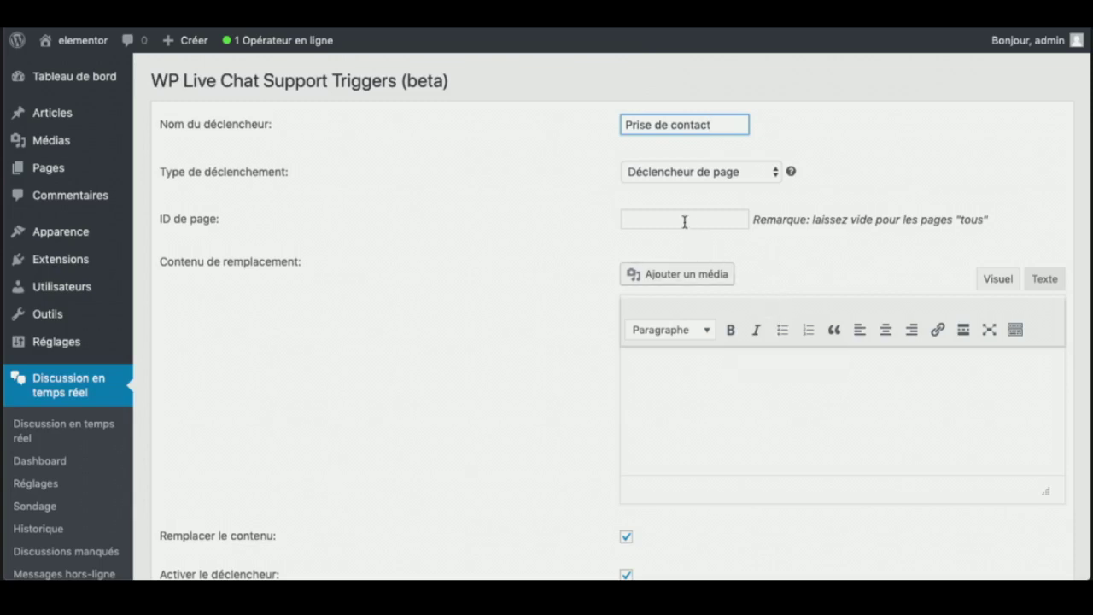
Enter "Comment puis je t'aider ?" as the trigger's replacement content and set its type to "Déclencher la page".
scroll(696, 384, "down", 1)
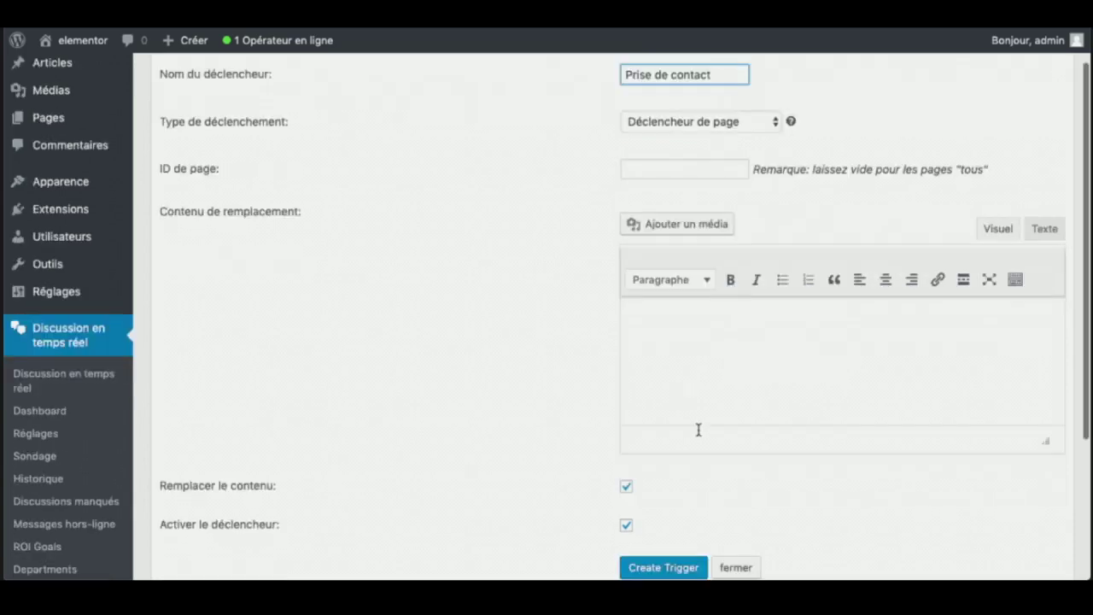
left_click(714, 365)
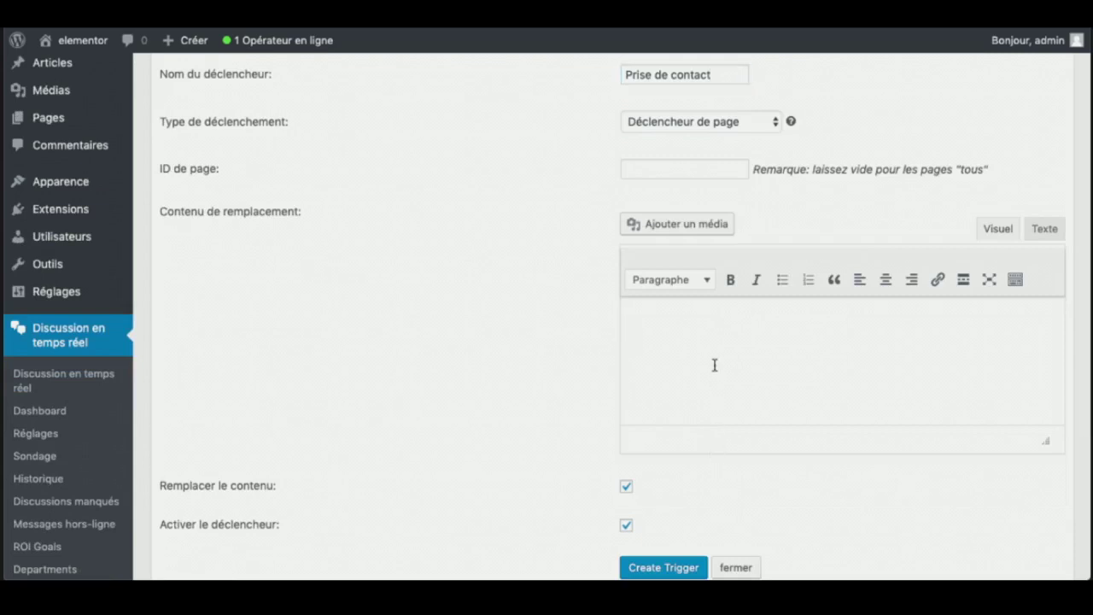
type("Comment puis je t'aider ?")
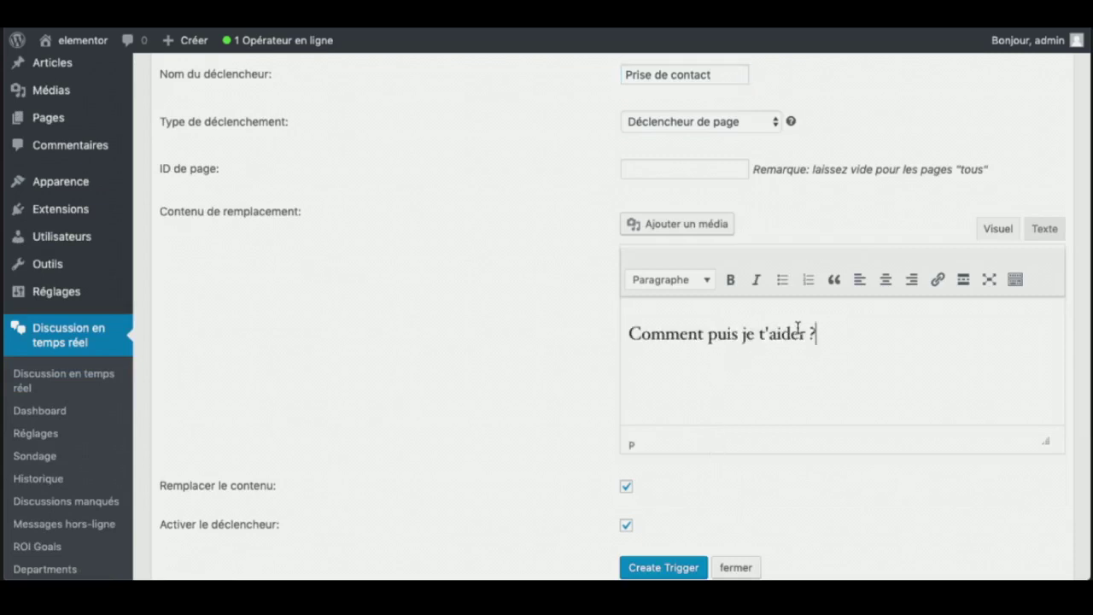
scroll(753, 299, "up", 2)
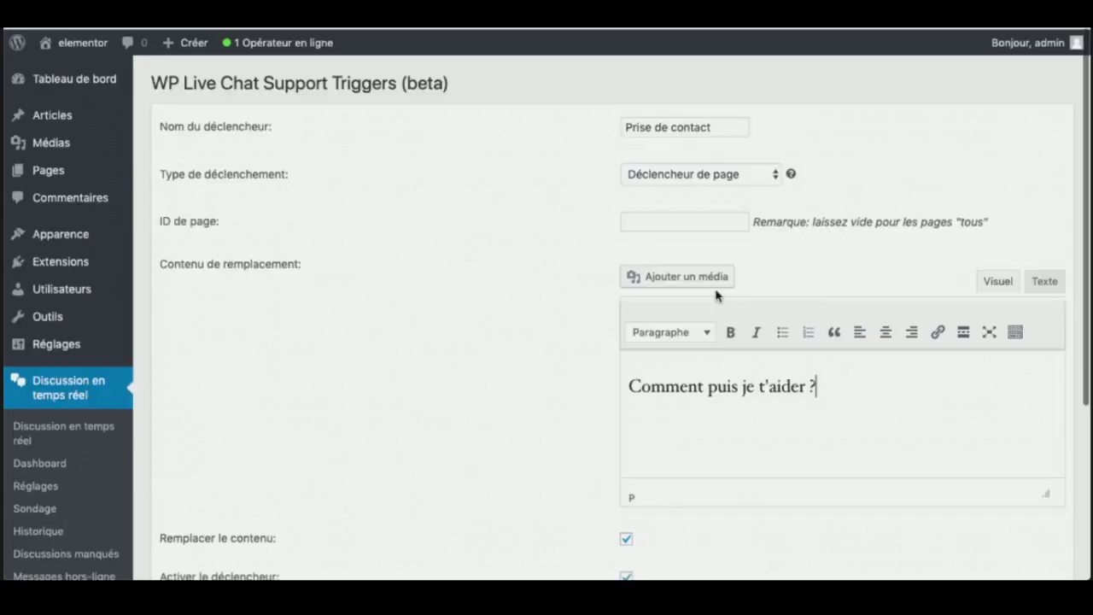
left_click(681, 169)
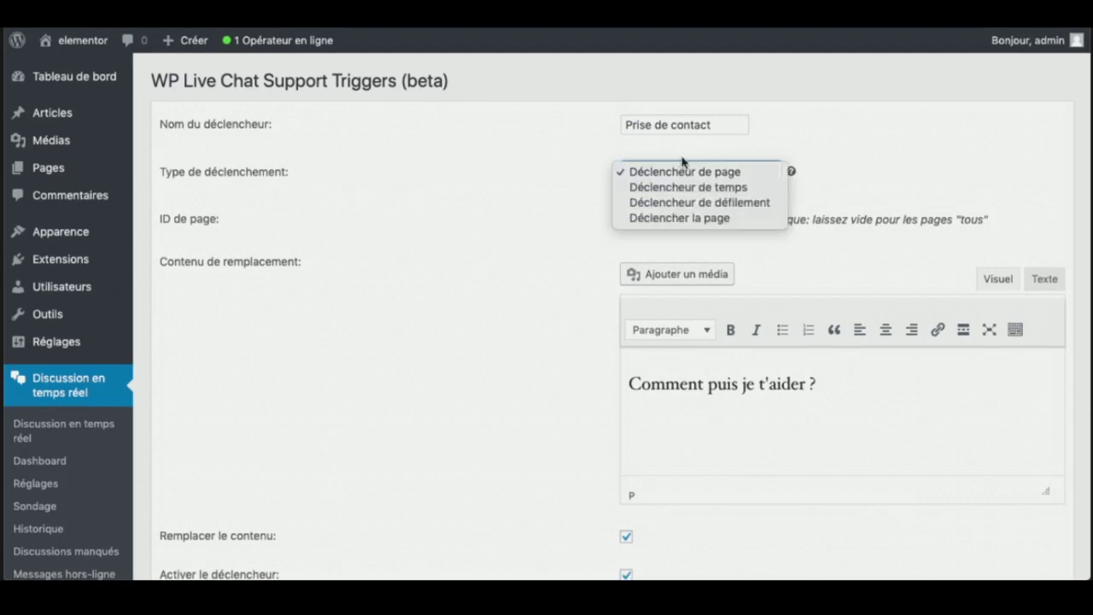
left_click(685, 222)
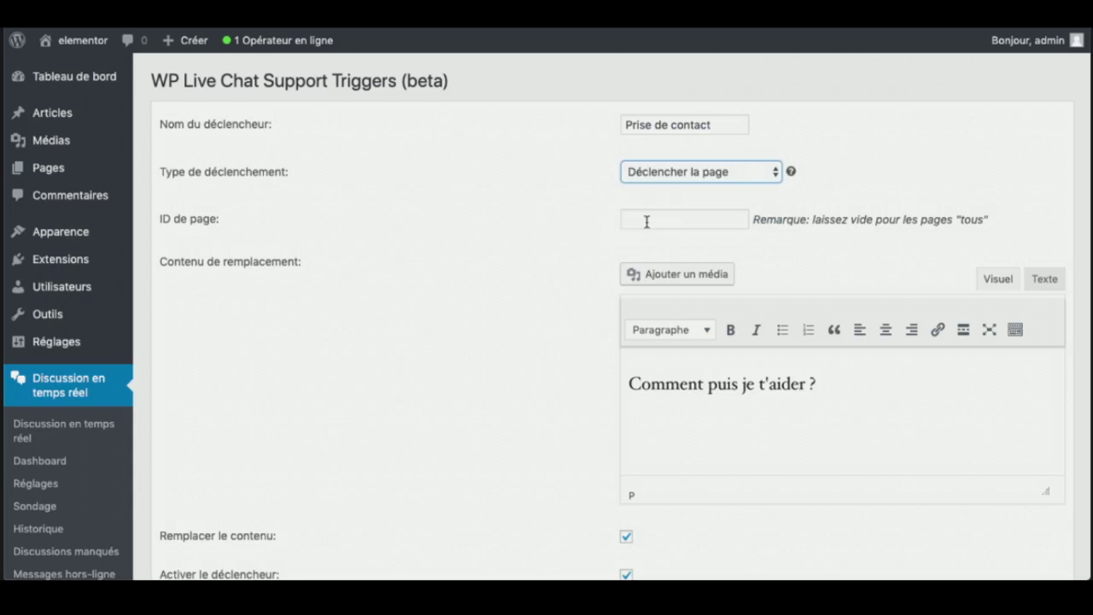
Look up the contact page in the pages list, set the trigger's page ID to 5 and create the trigger.
left_click(647, 221)
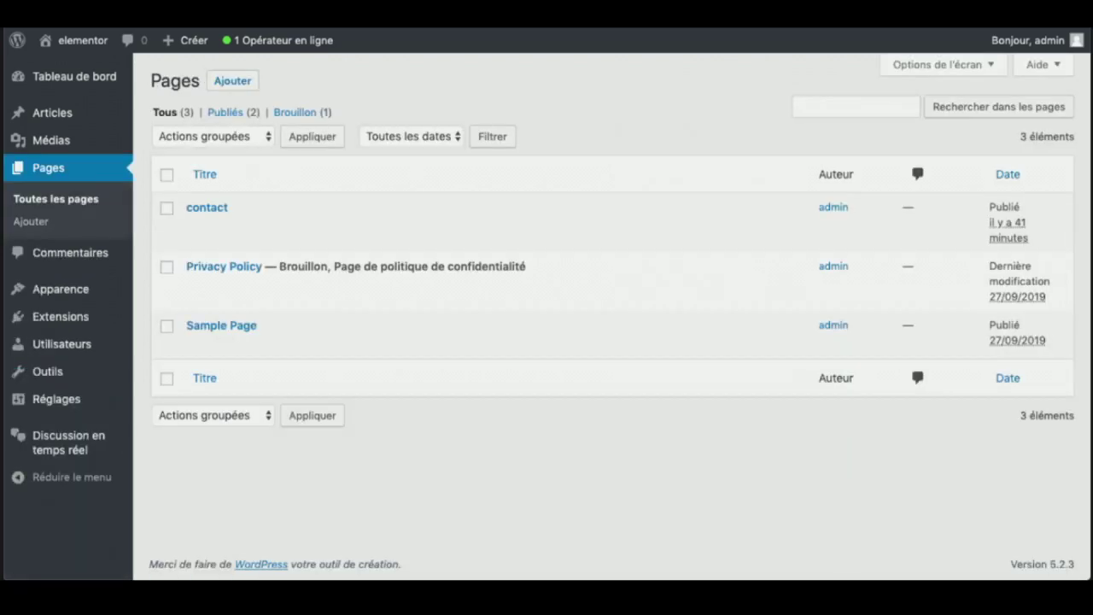
mouse_move(241, 208)
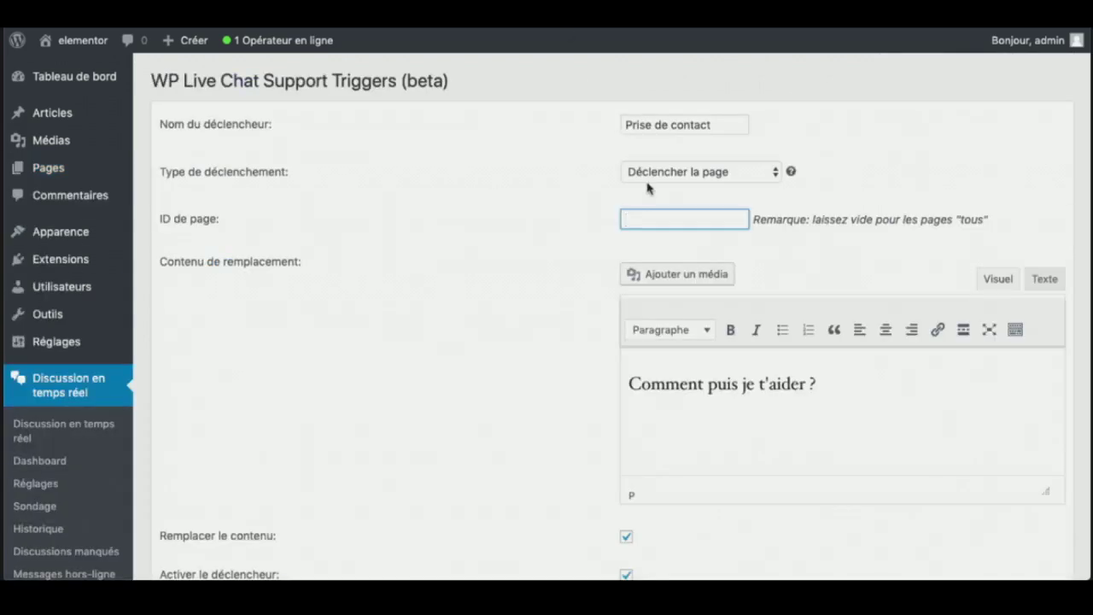
type("8")
scroll(453, 353, "down", 5)
left_click(674, 365)
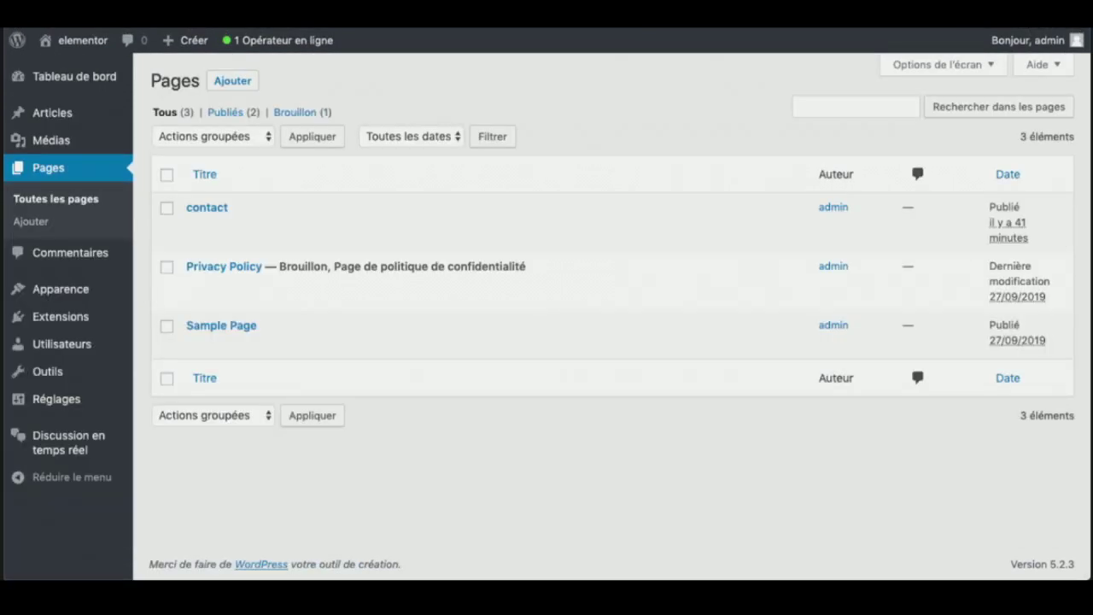
Visit the site's home page, close the open chat window and look over the page.
mouse_move(67, 40)
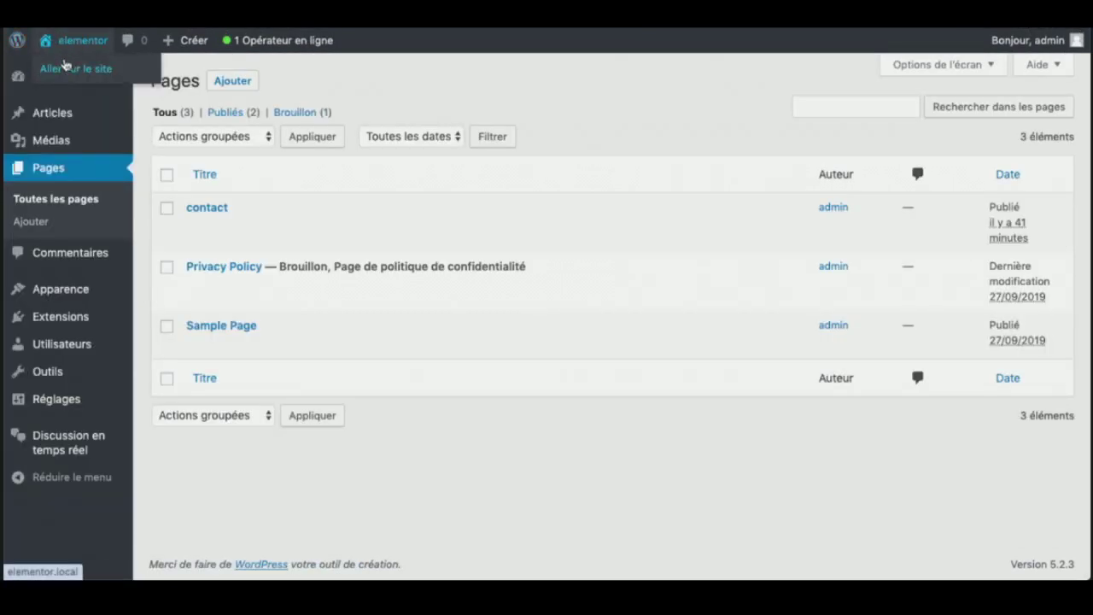
left_click(65, 67)
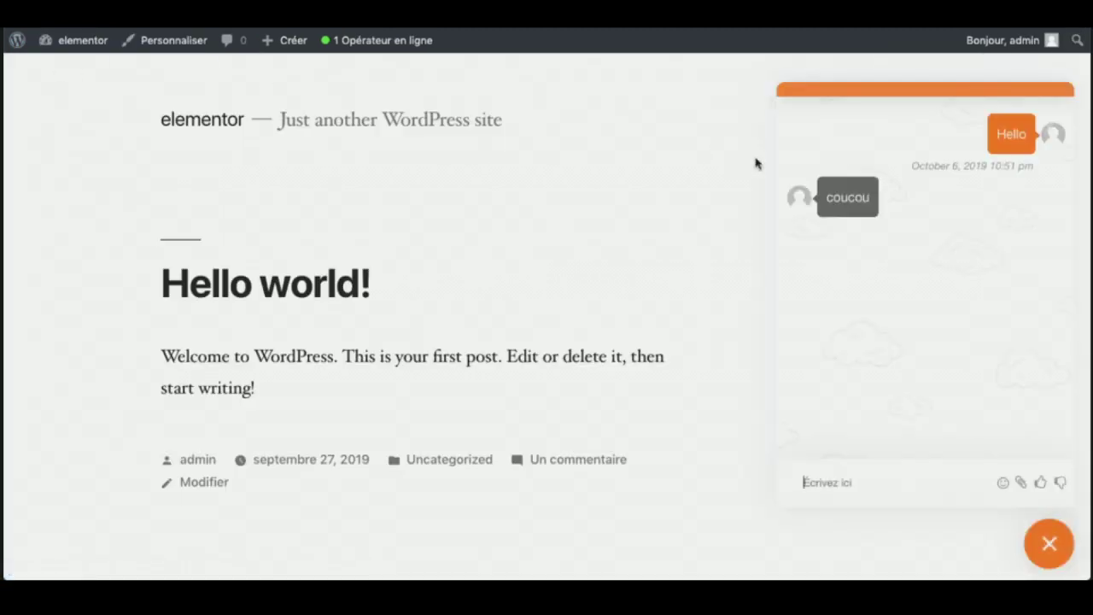
left_click(1049, 543)
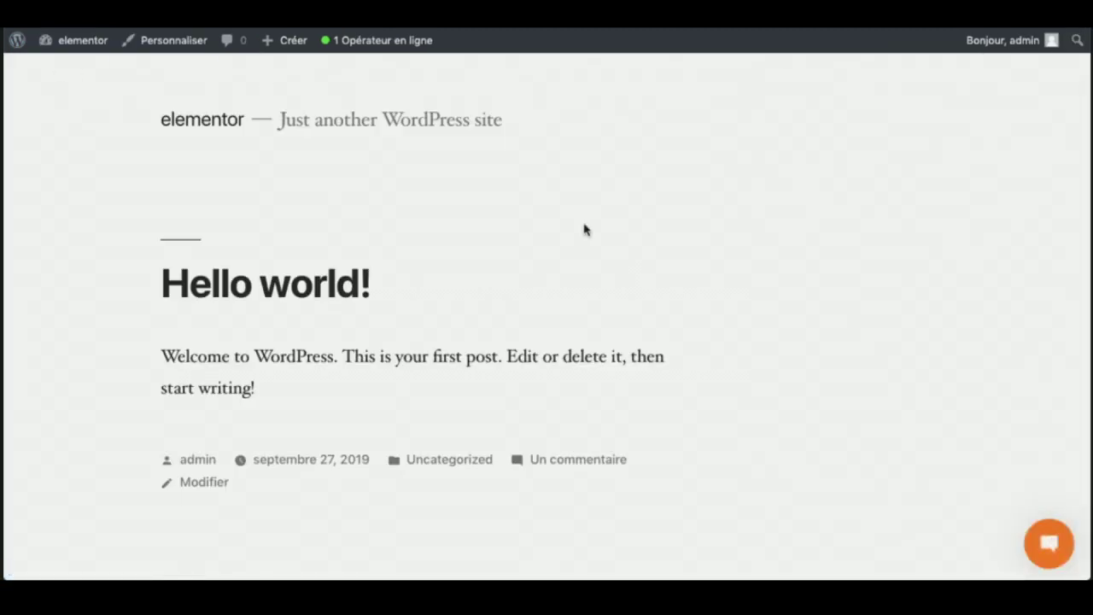
scroll(414, 253, "down", 3)
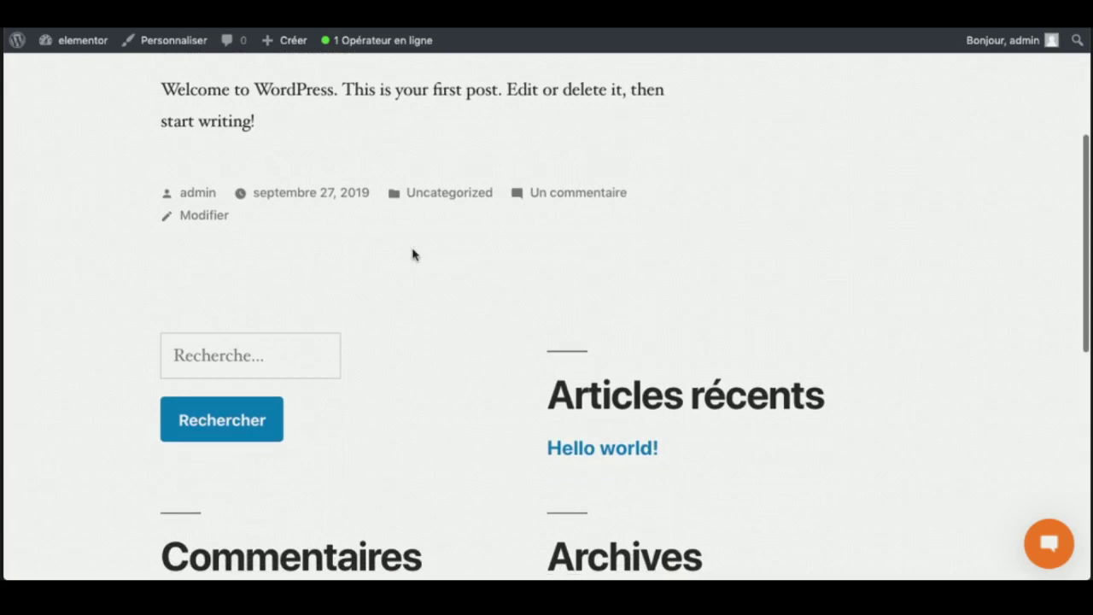
scroll(412, 254, "up", 5)
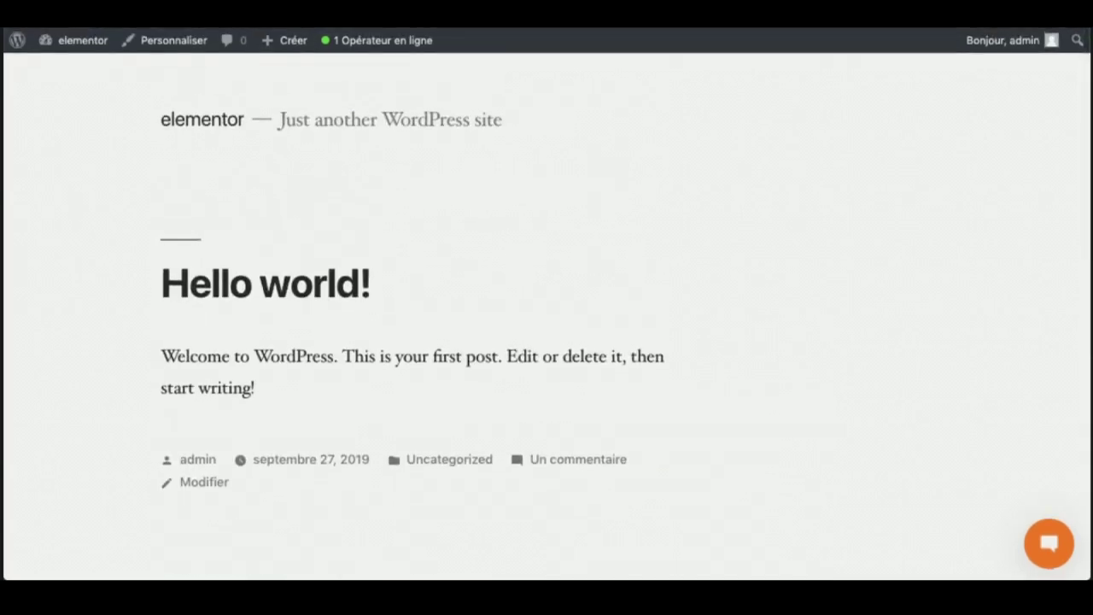
Load the contact page at elementor.local/contact and open its live chat window.
type("//")
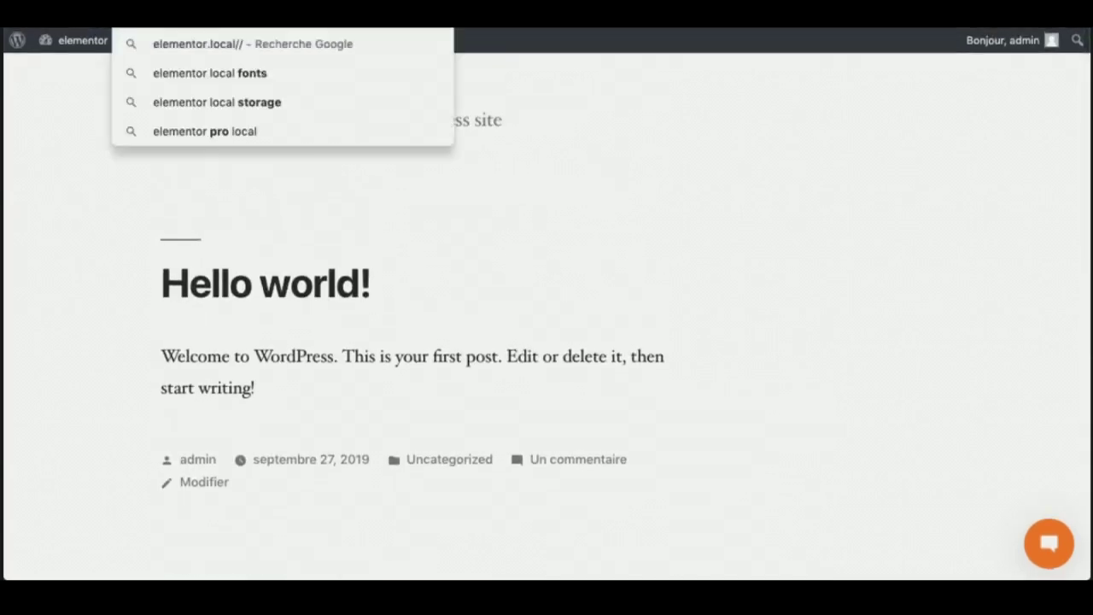
key("BackSpace")
type("c")
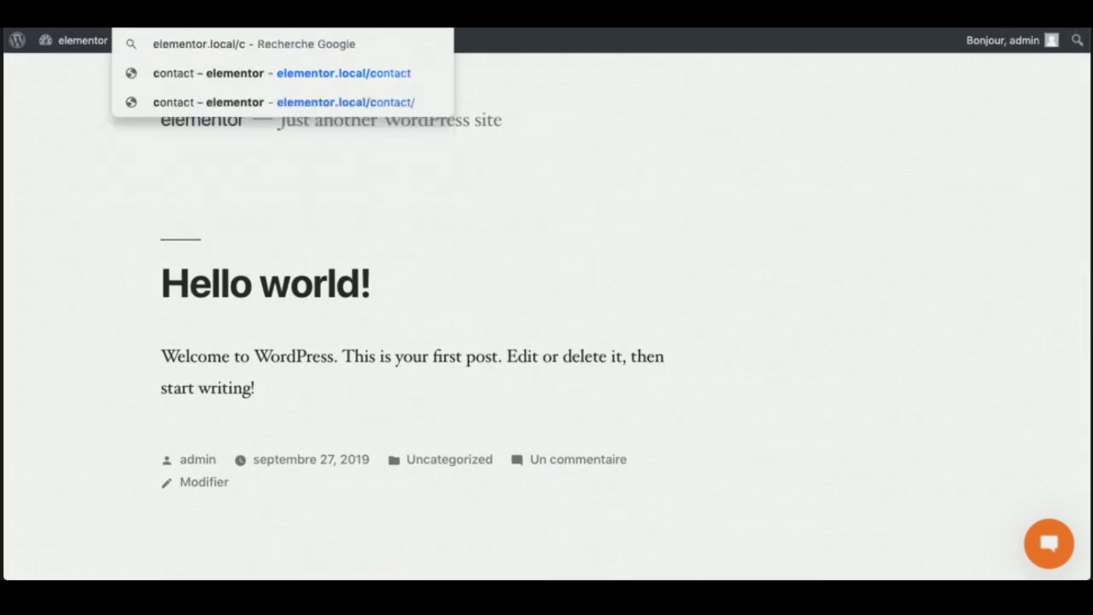
type("ontact")
key("Return")
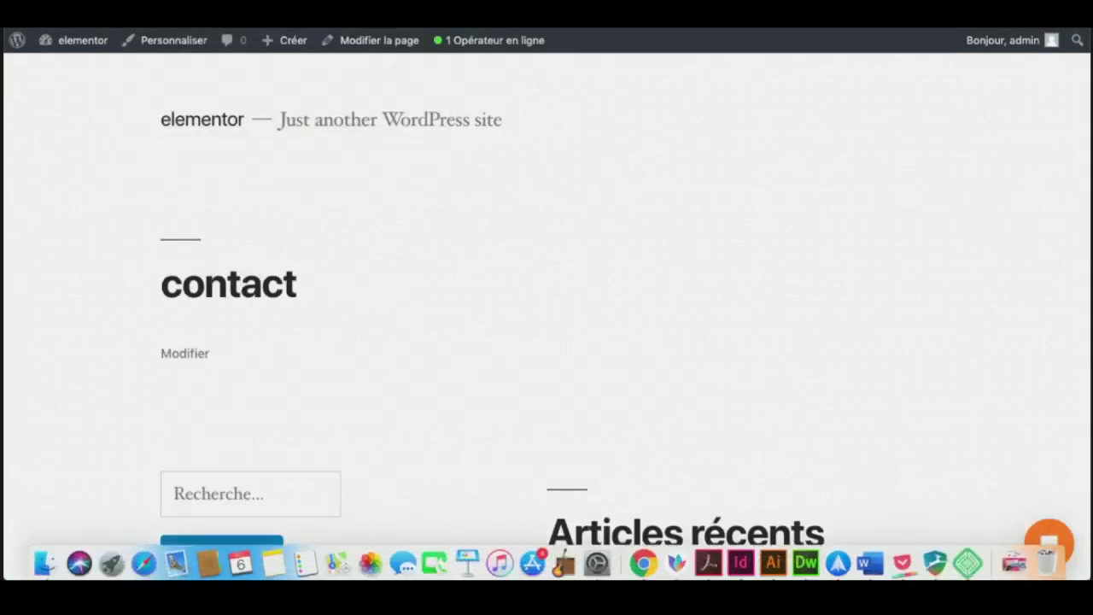
left_click(1048, 543)
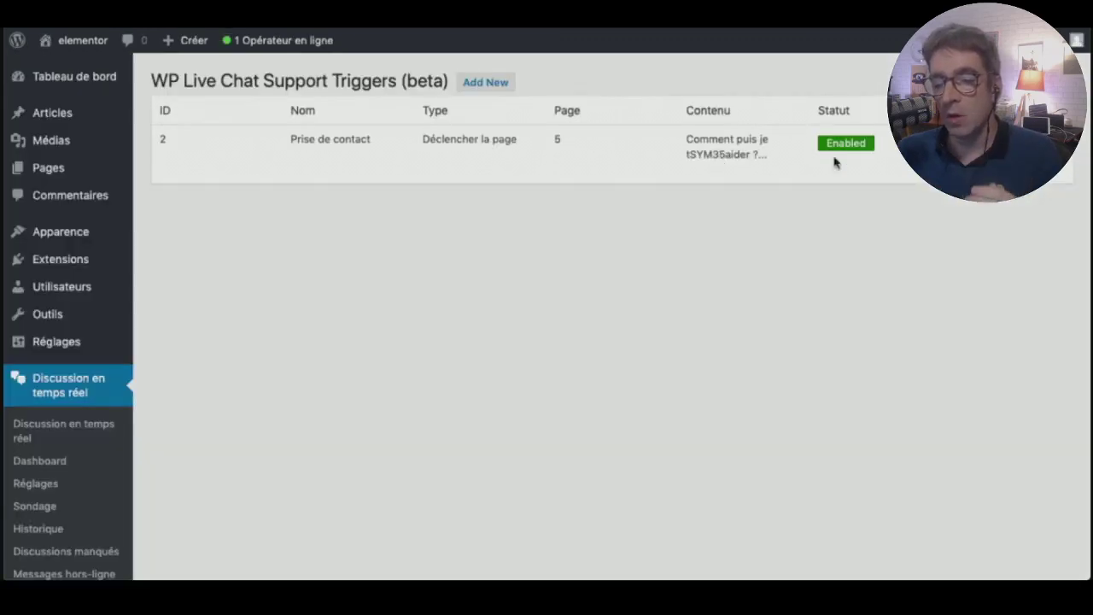
Open the "Prise de contact" trigger for editing and change its type to "Déclencheur de temps".
left_click(930, 143)
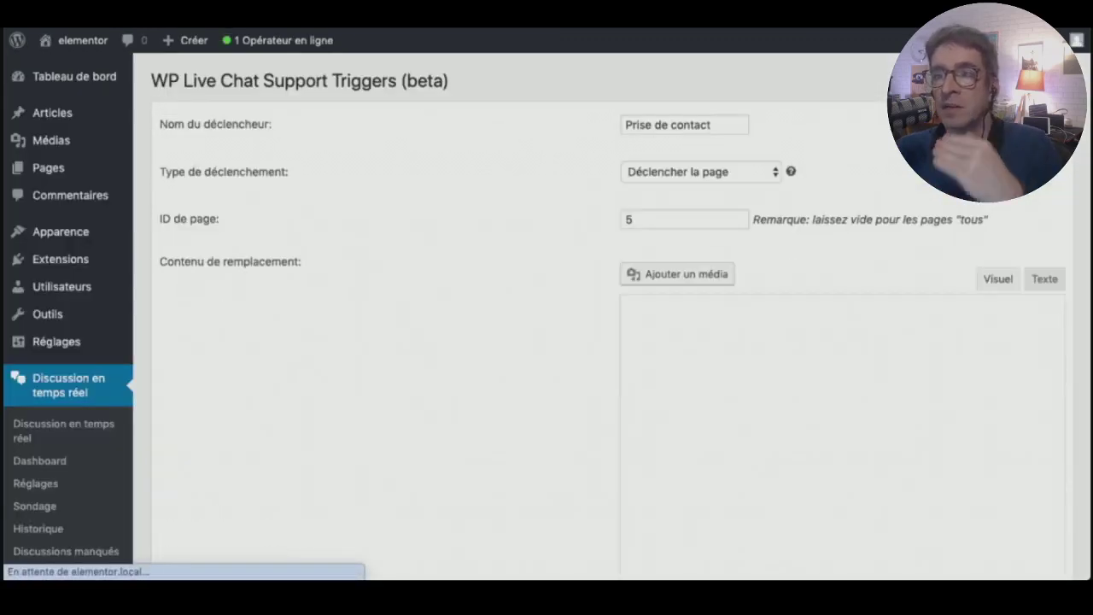
left_click(745, 175)
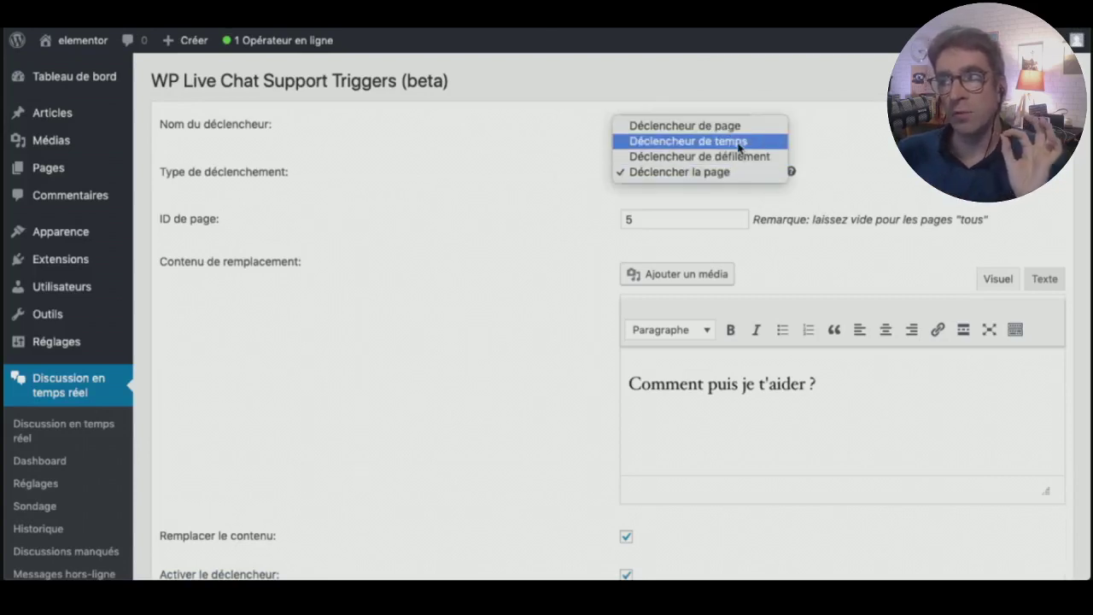
key("Escape")
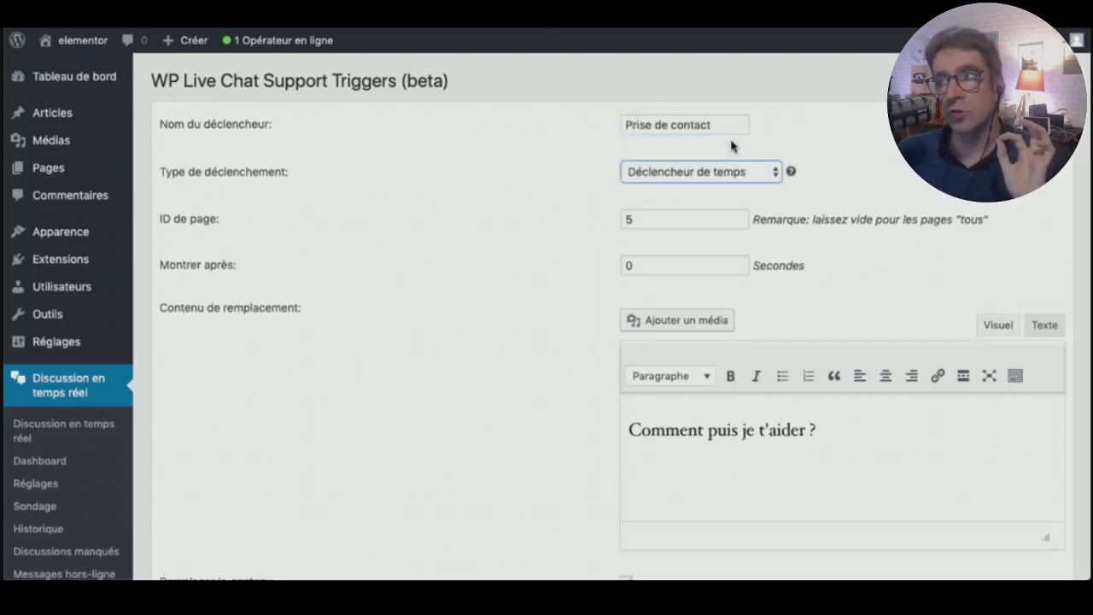
Set the trigger to show after 3 seconds and save the edited trigger.
left_click(684, 265)
double_click(687, 265)
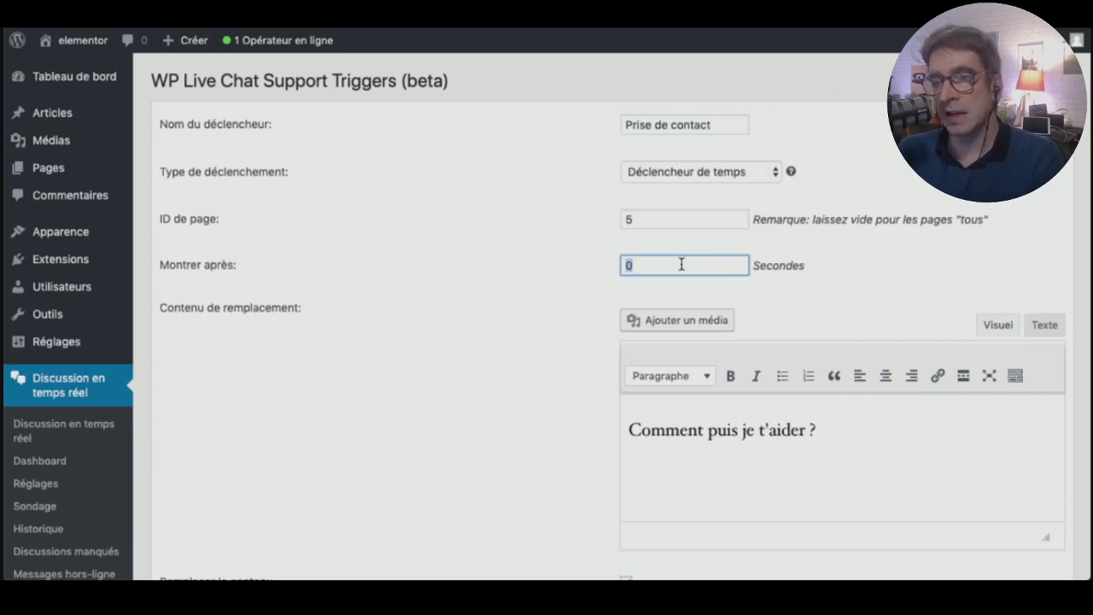
type("3")
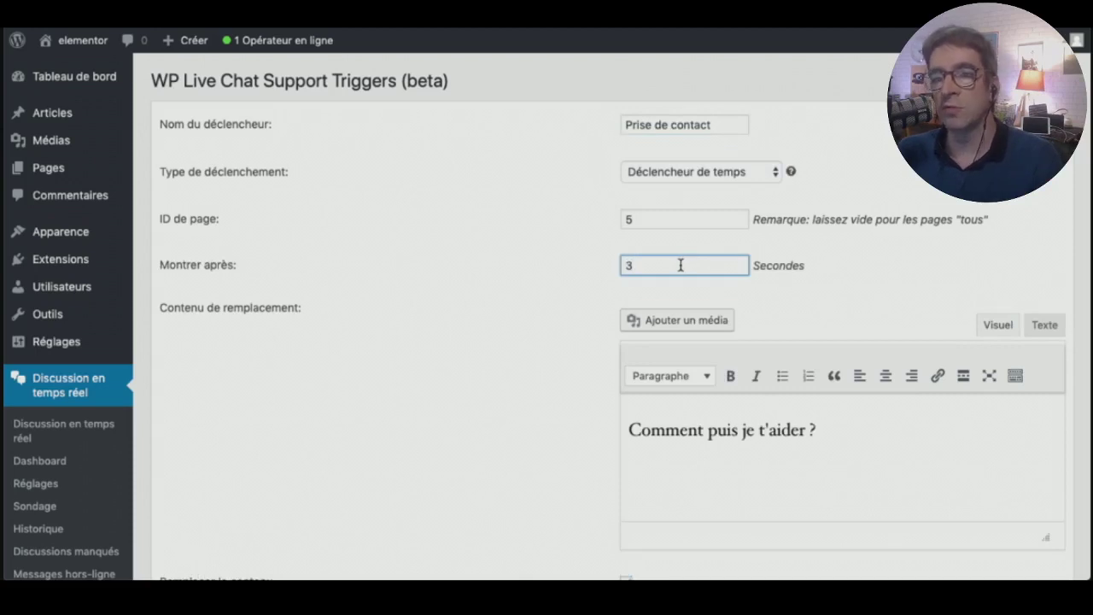
scroll(719, 292, "down", 1)
scroll(719, 292, "down", 5)
scroll(719, 292, "down", 1)
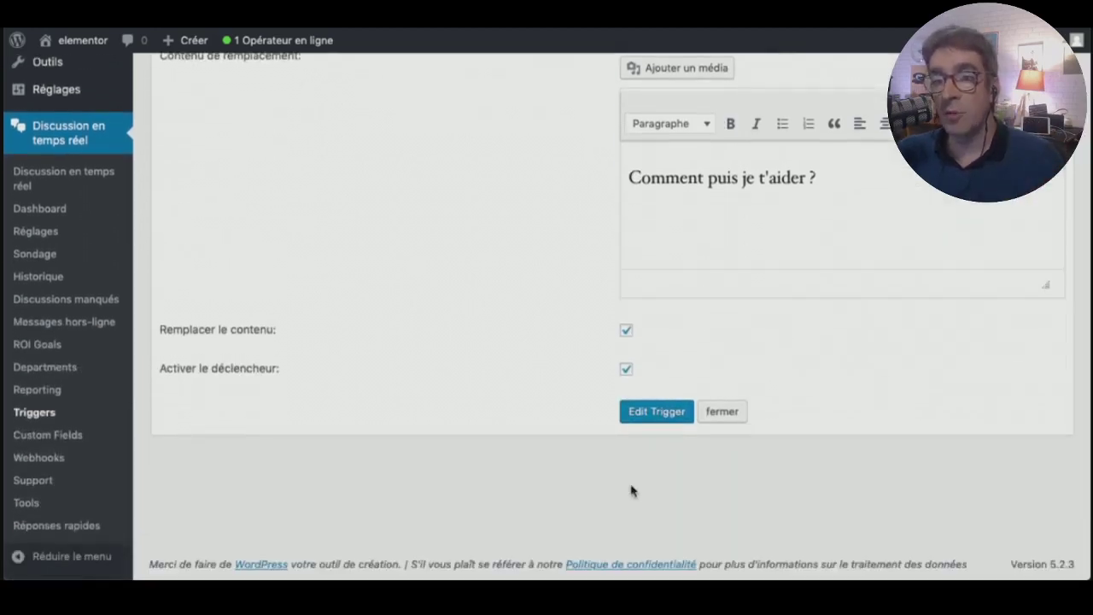
left_click(657, 418)
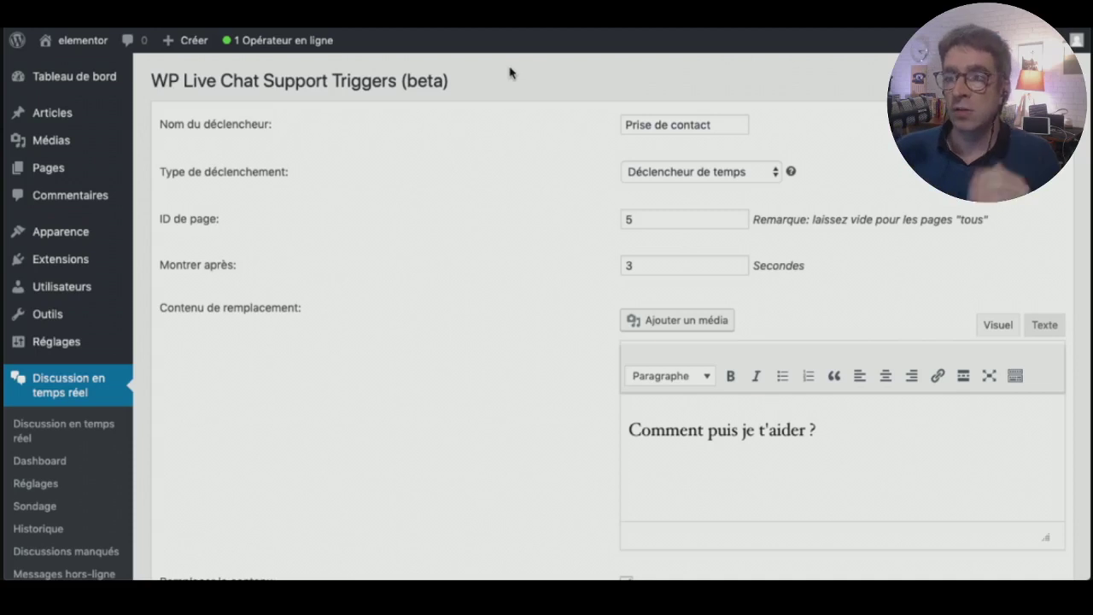
left_click_drag(352, 250, 158, 265)
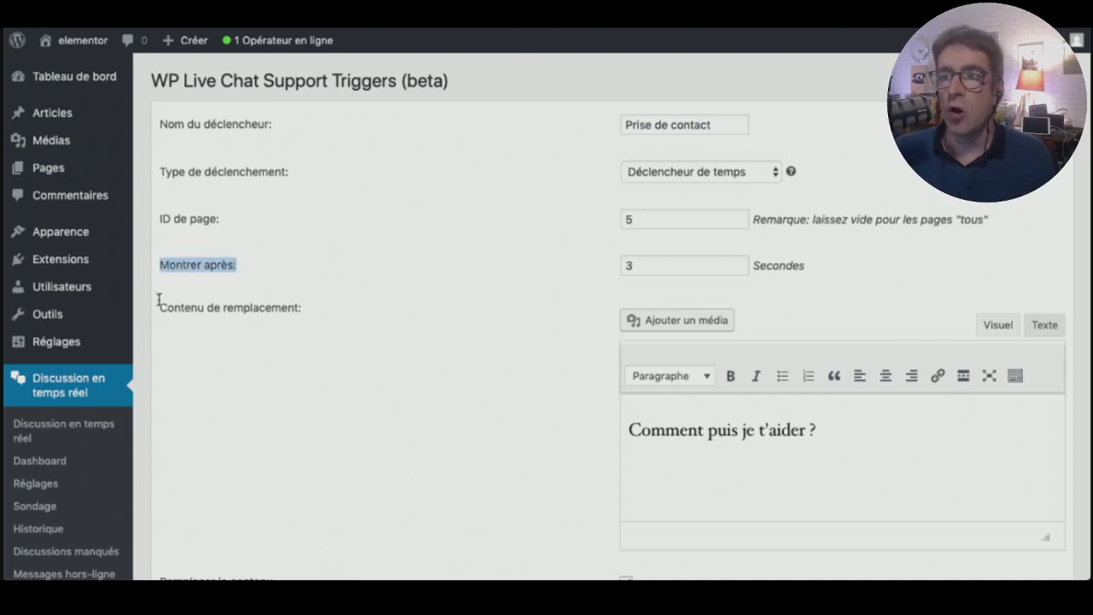
scroll(97, 342, "down", 5)
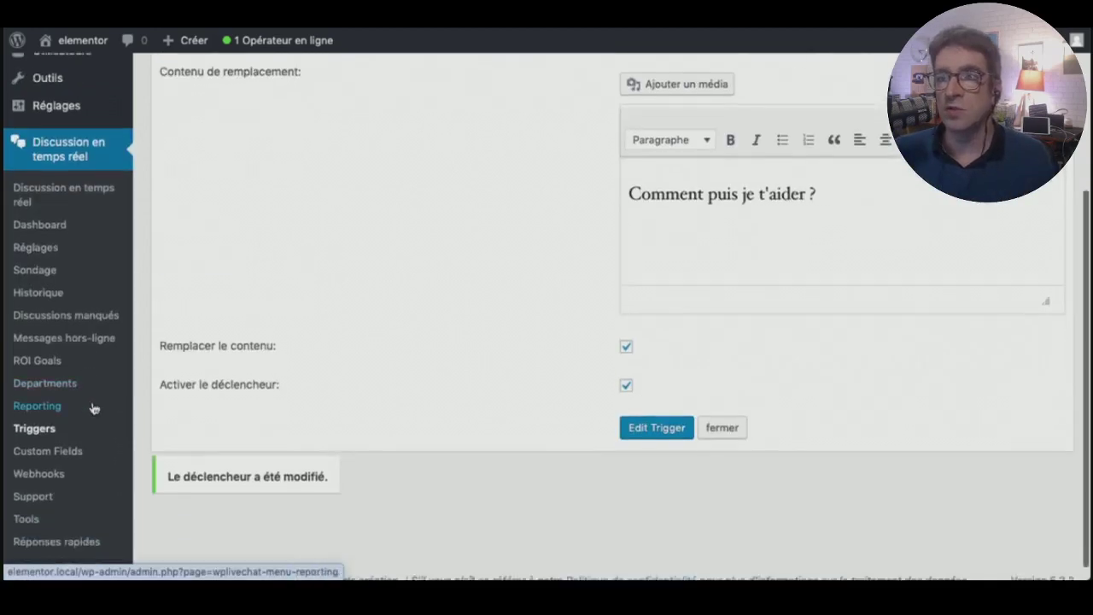
scroll(94, 409, "up", 1)
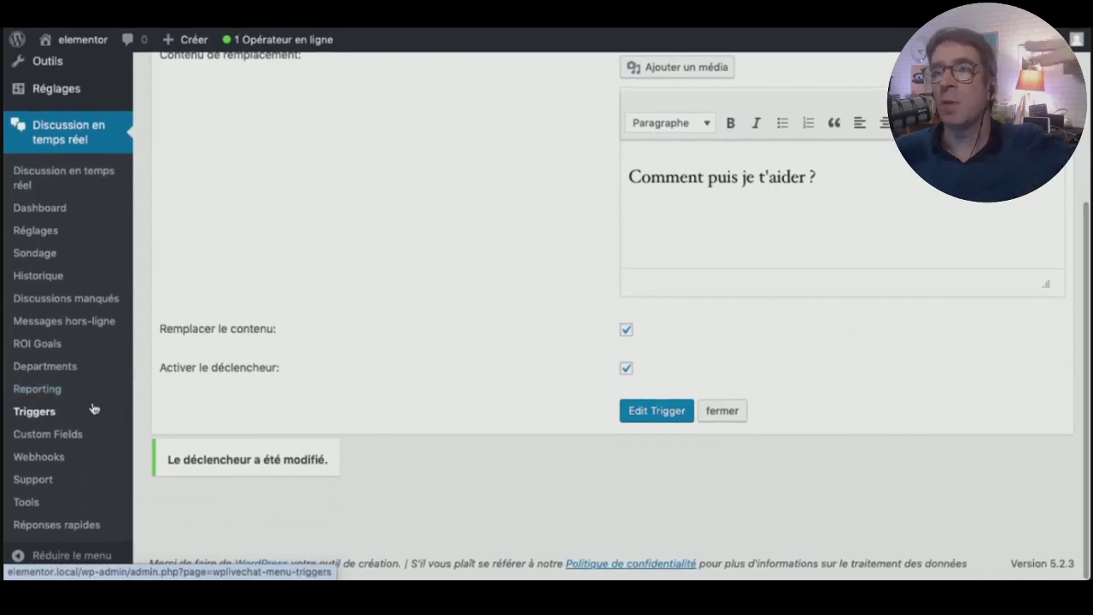